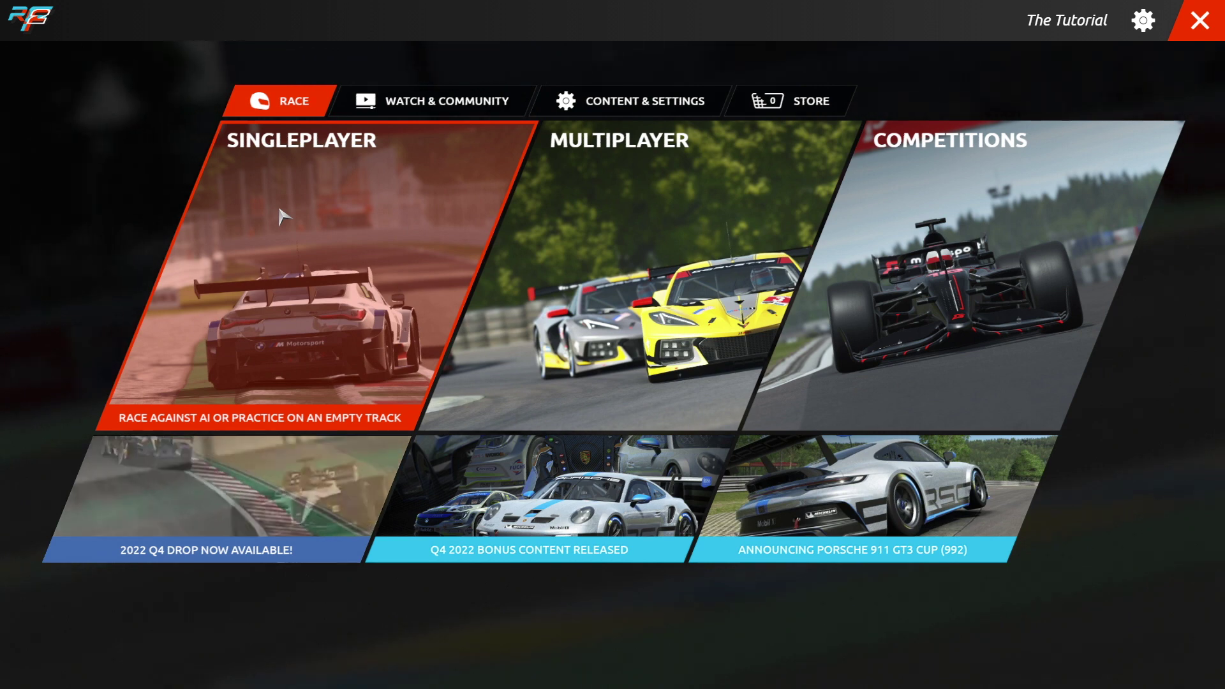
# Open the Edit Skin screen for the yellow Ferrari 488 GT3 via Singleplayer and Customize.
pyautogui.click(281, 217)
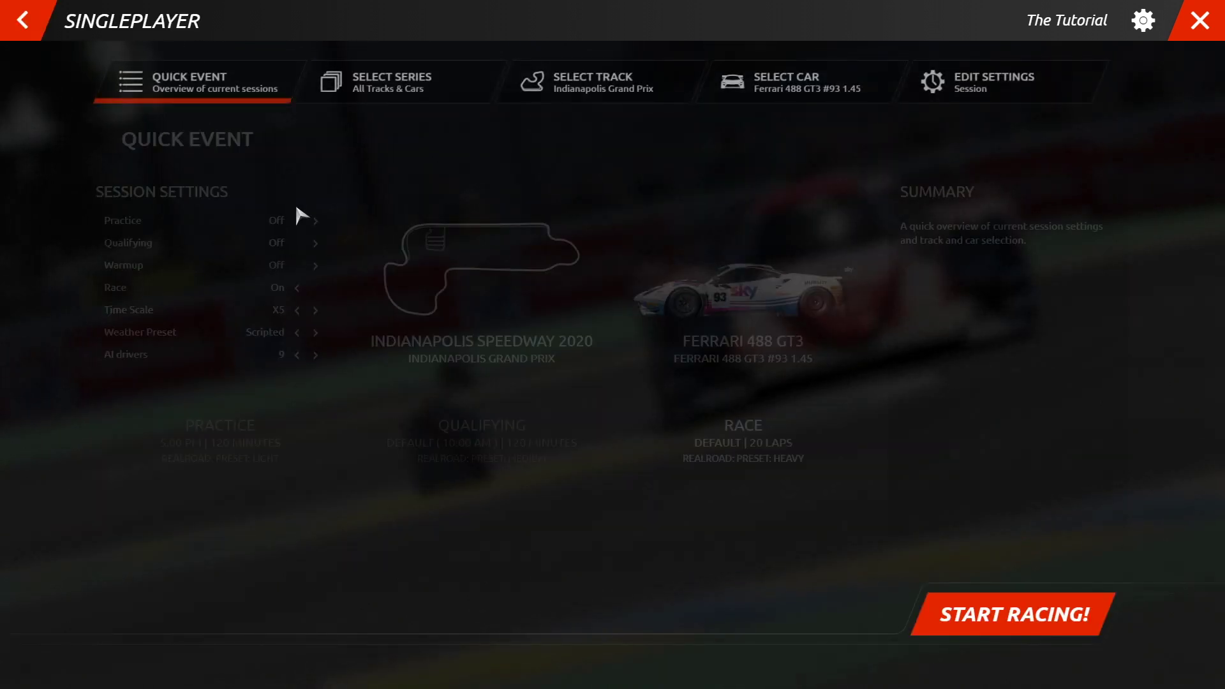
pyautogui.click(776, 309)
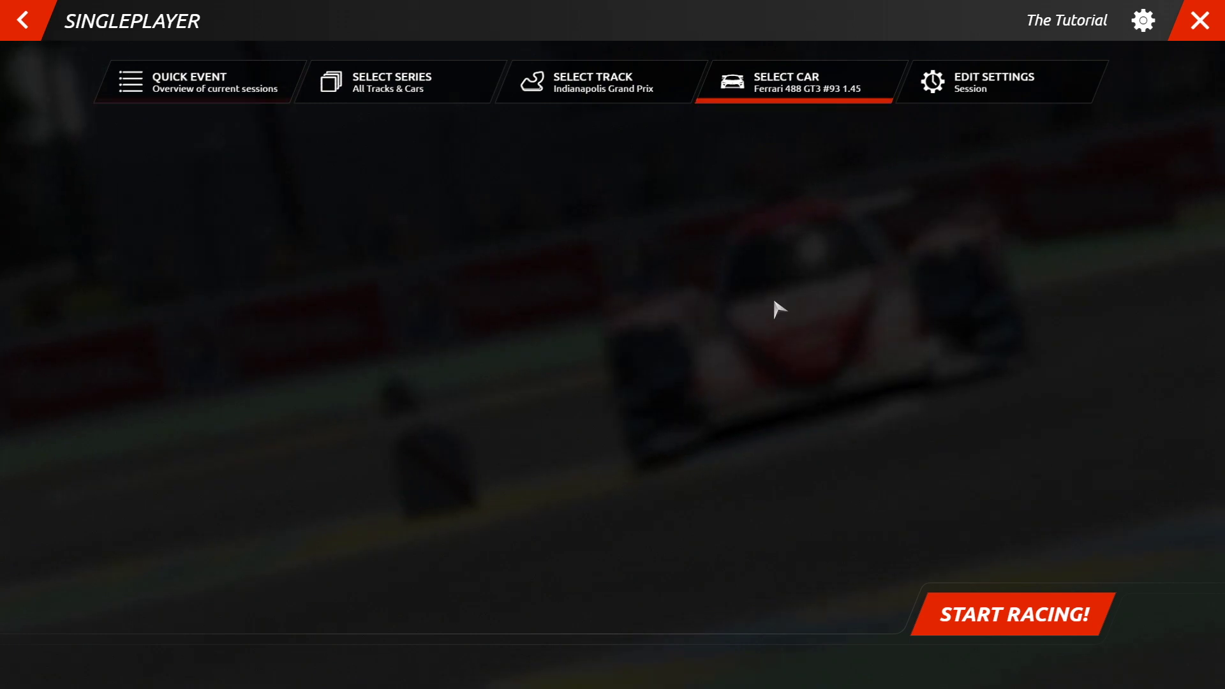
pyautogui.click(729, 467)
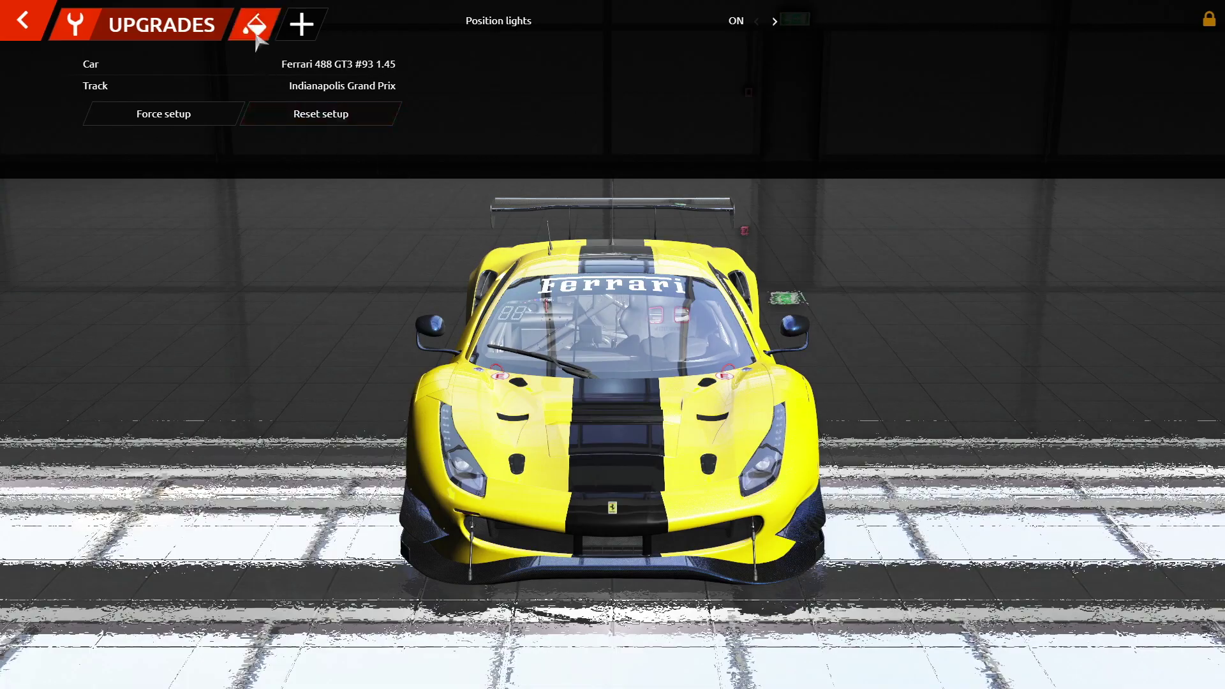
pyautogui.click(256, 30)
# Orbit the car through three-quarter and side views, then switch to File Explorer.
pyautogui.moveTo(746, 440); pyautogui.dragTo(561, 440)
pyautogui.moveTo(867, 408); pyautogui.dragTo(677, 408)
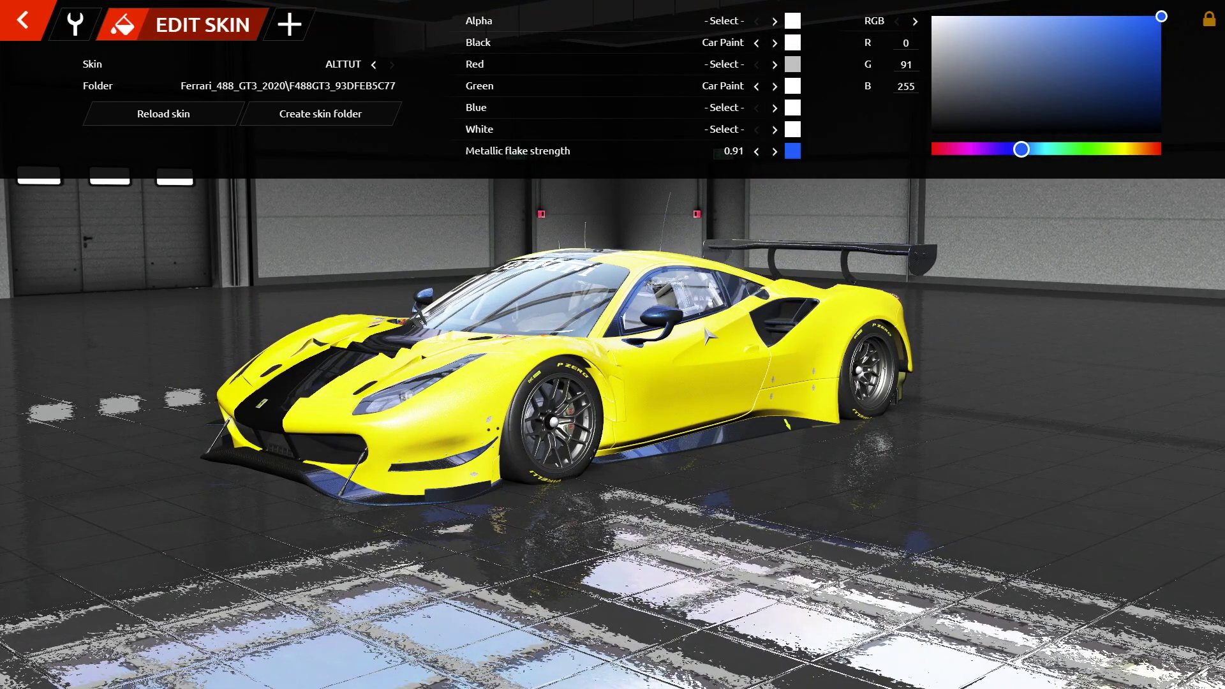
pyautogui.moveTo(709, 336); pyautogui.dragTo(770, 357)
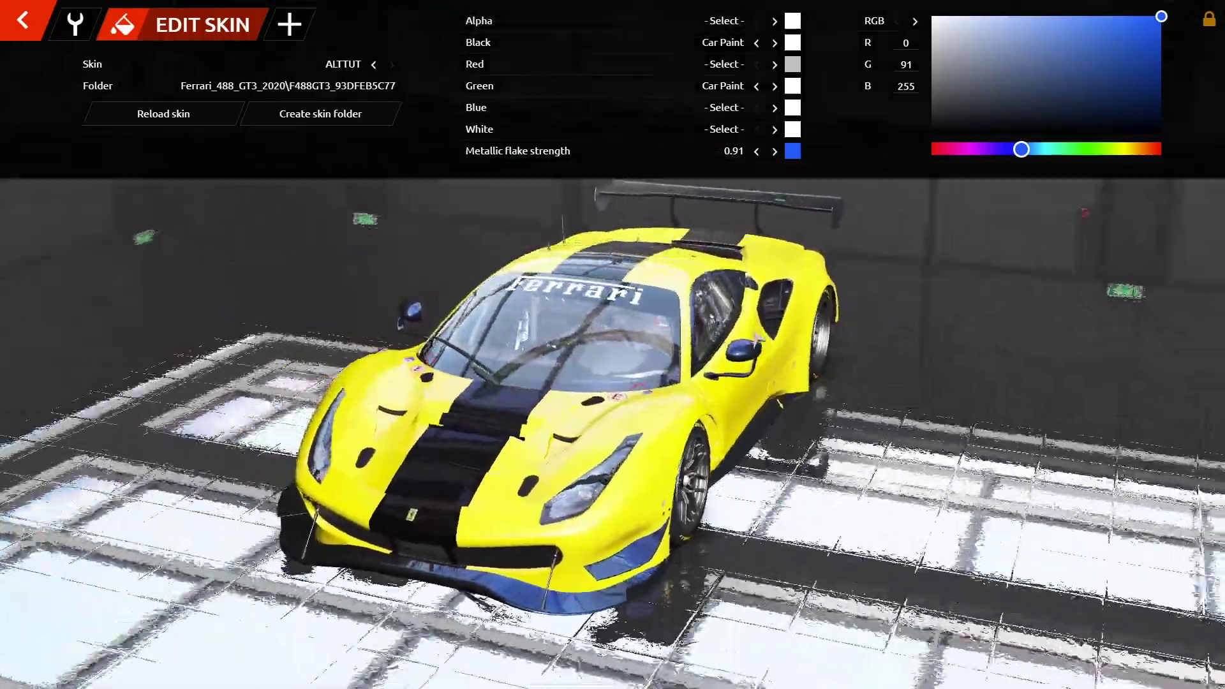
pyautogui.hotkey('alt', 'Tab')
pyautogui.hotkey('alt', 'Tab')
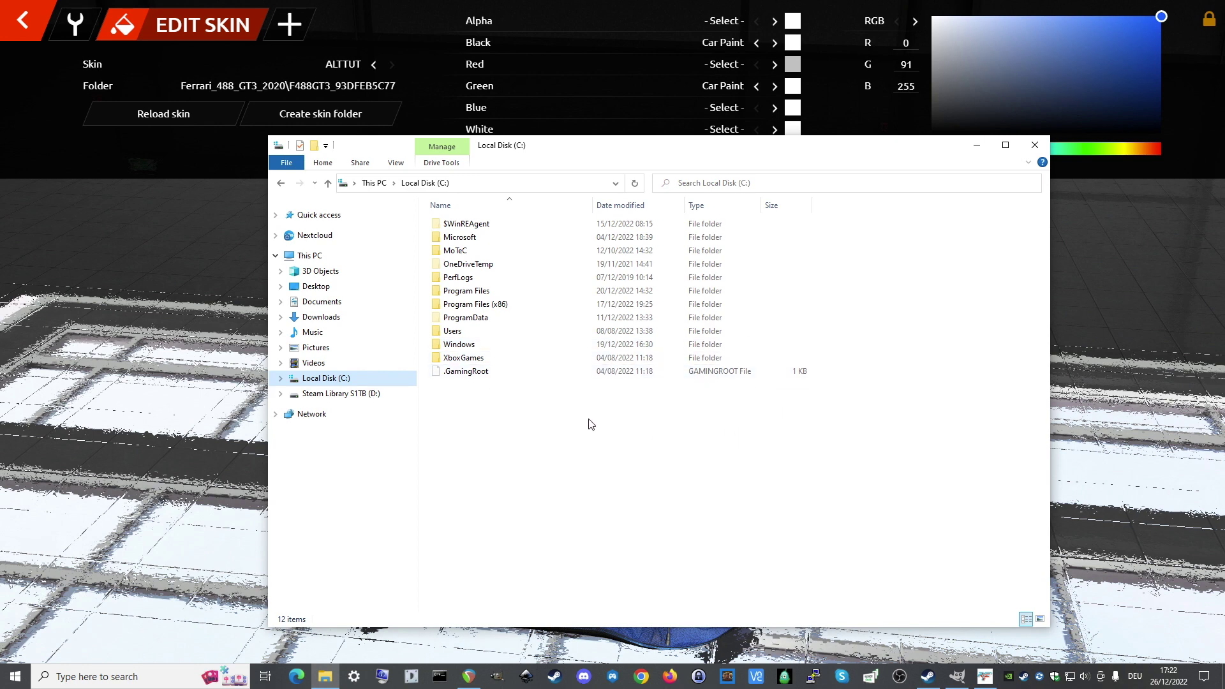
# Browse to Program Files (x86) > Steam > steamapps > workshop.
pyautogui.doubleClick(480, 305)
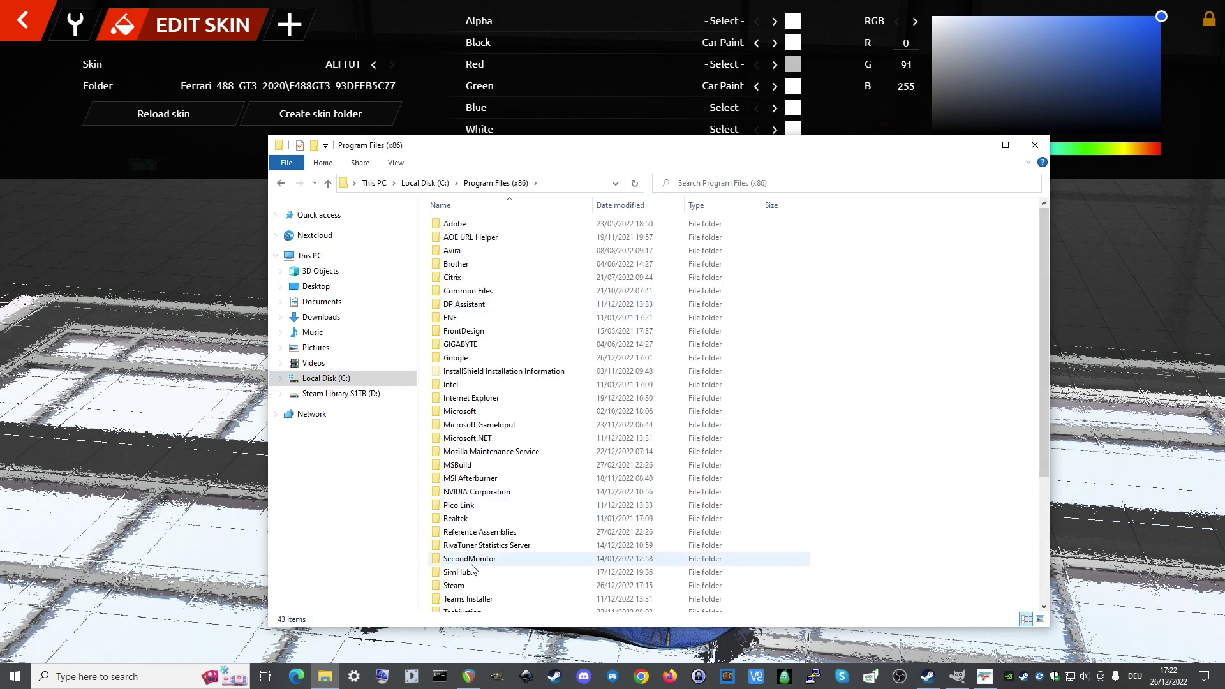
pyautogui.doubleClick(471, 585)
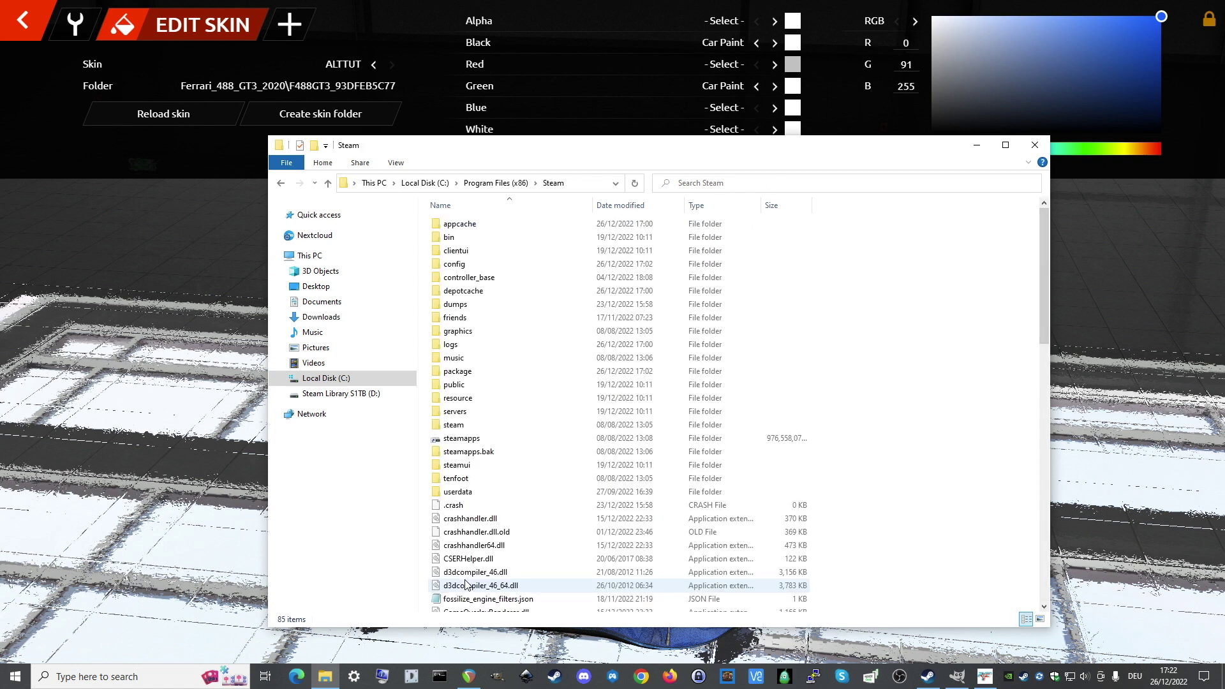
pyautogui.doubleClick(472, 439)
pyautogui.doubleClick(470, 345)
# Search the workshop folder for '488_gt3' and select Ferrari_488_GT3_2020WCWINDOWSOUT.psd.
pyautogui.click(791, 183)
pyautogui.write('488_t')
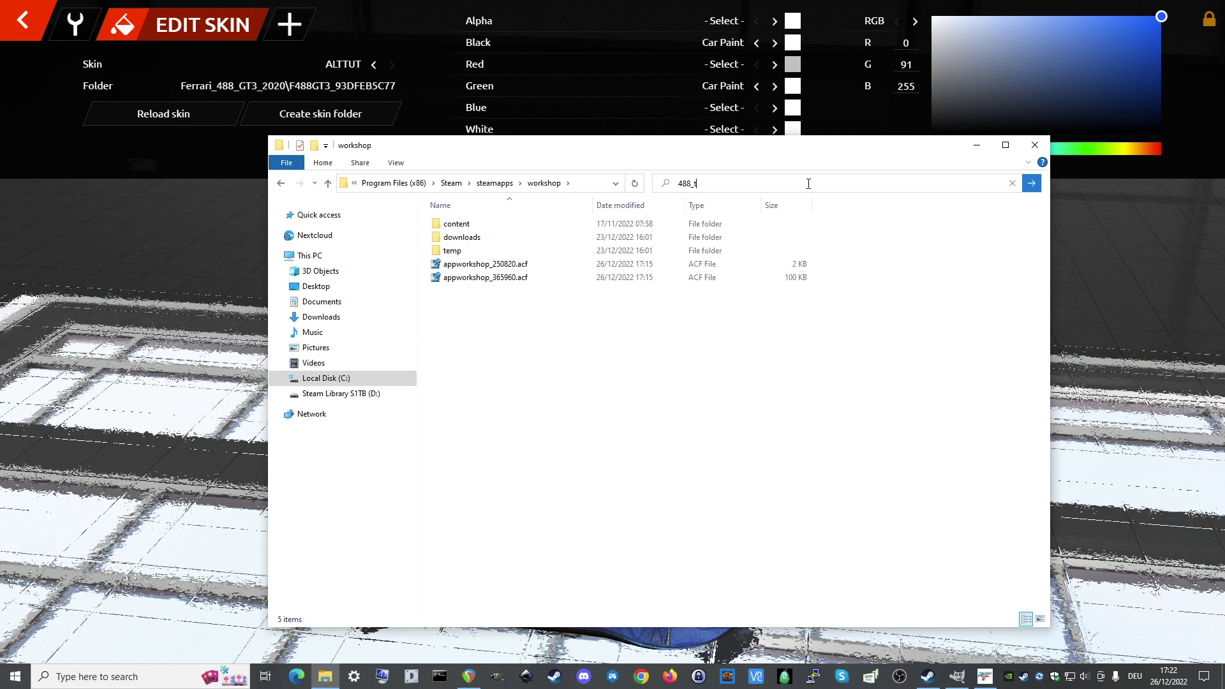
pyautogui.press('BackSpace')
pyautogui.write('gt3')
pyautogui.press('Return')
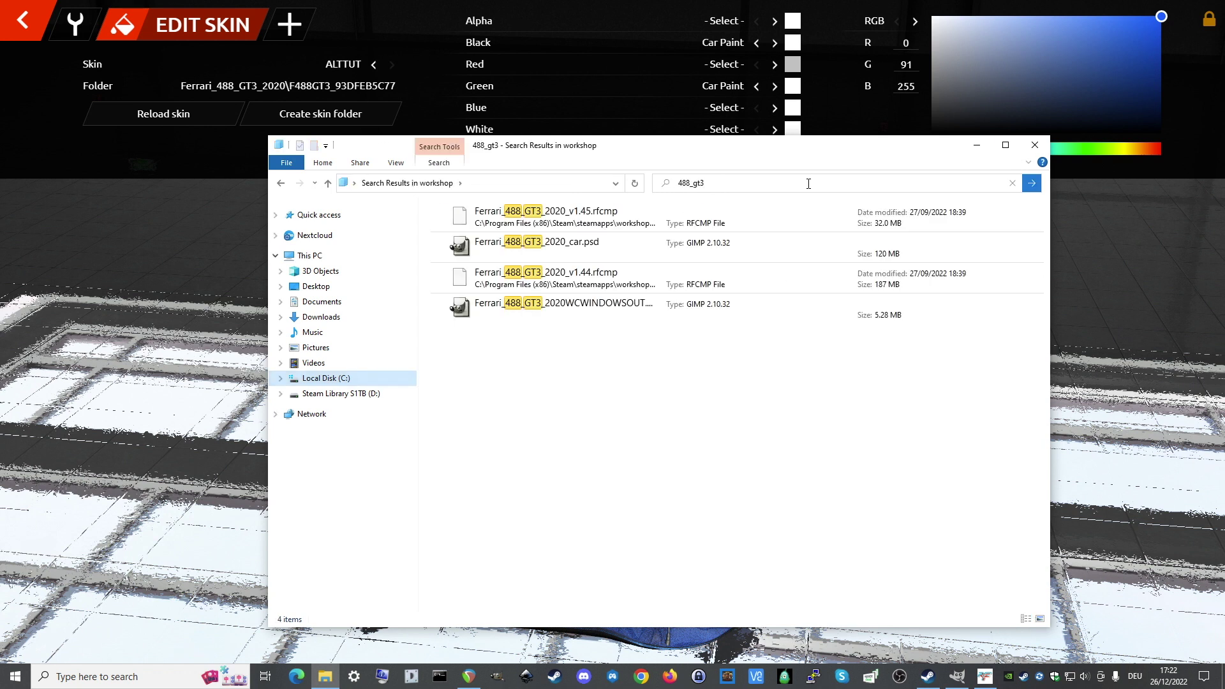
pyautogui.click(623, 310)
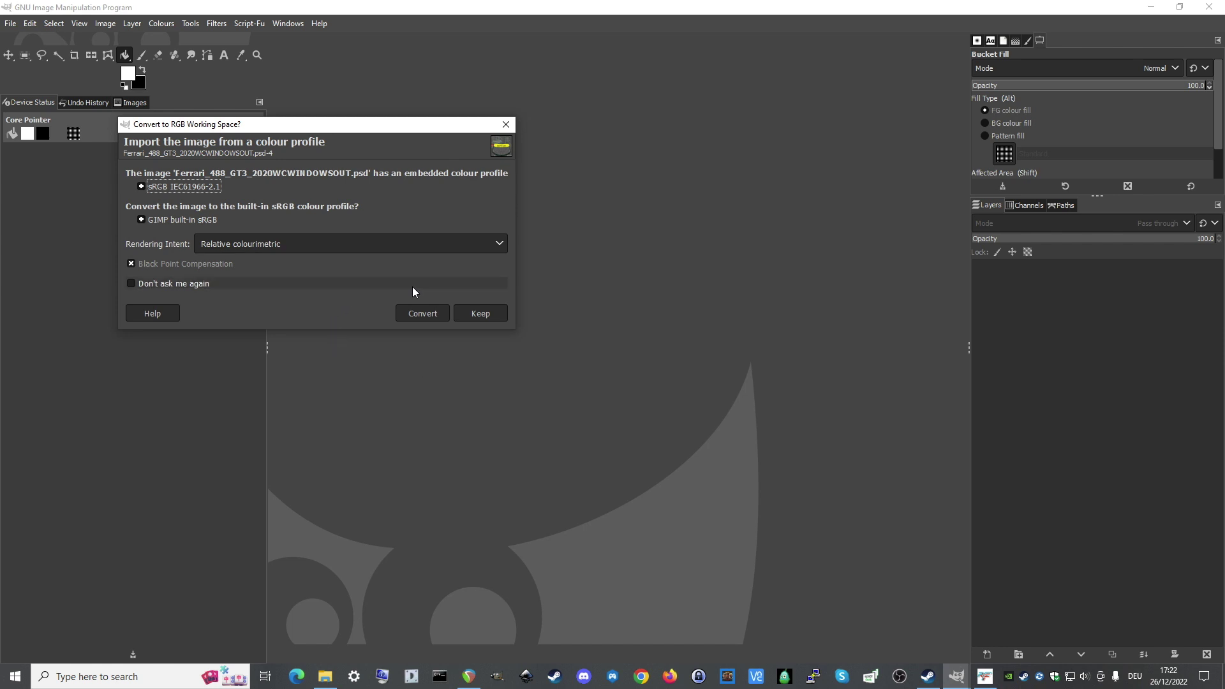
# Open the windshield PSD keeping its embedded colour profile, then hide and select the WIRE layer.
pyautogui.click(481, 313)
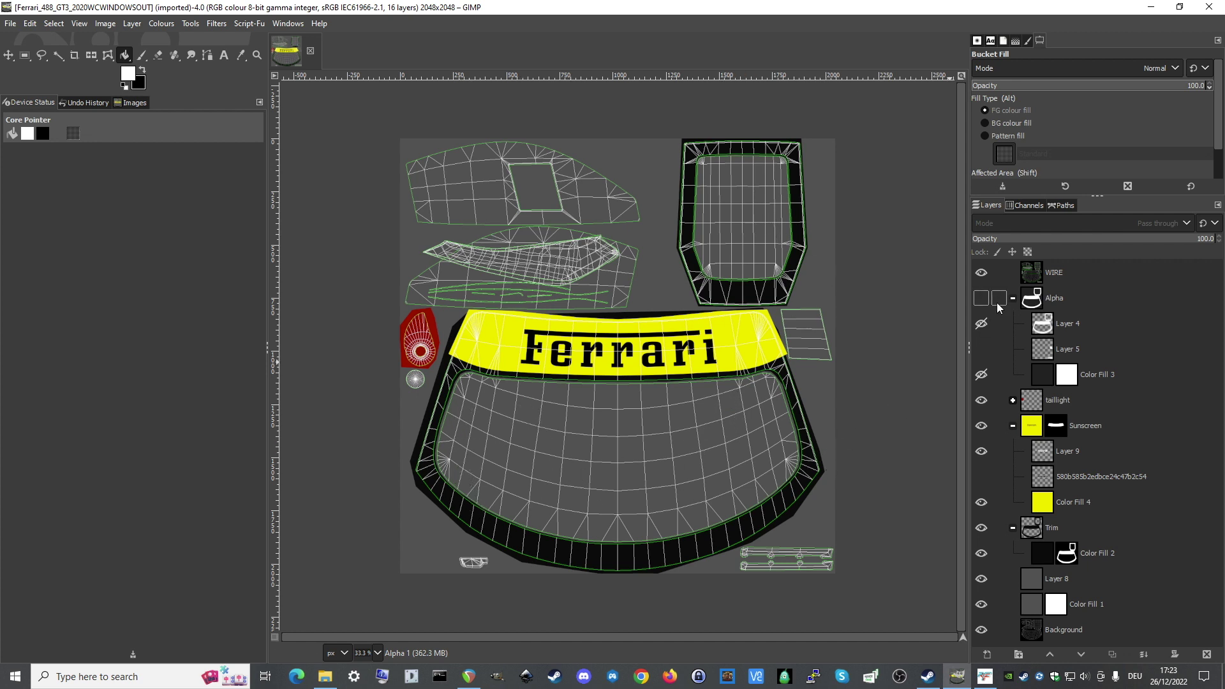
pyautogui.click(981, 273)
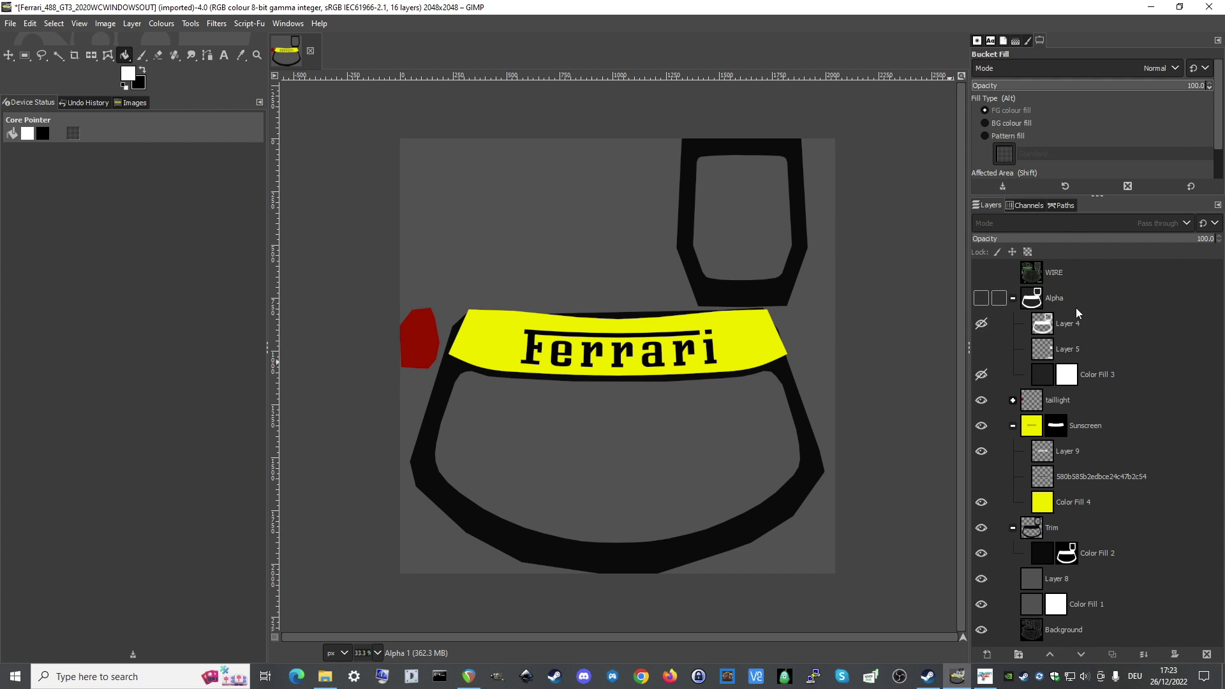
pyautogui.click(1048, 273)
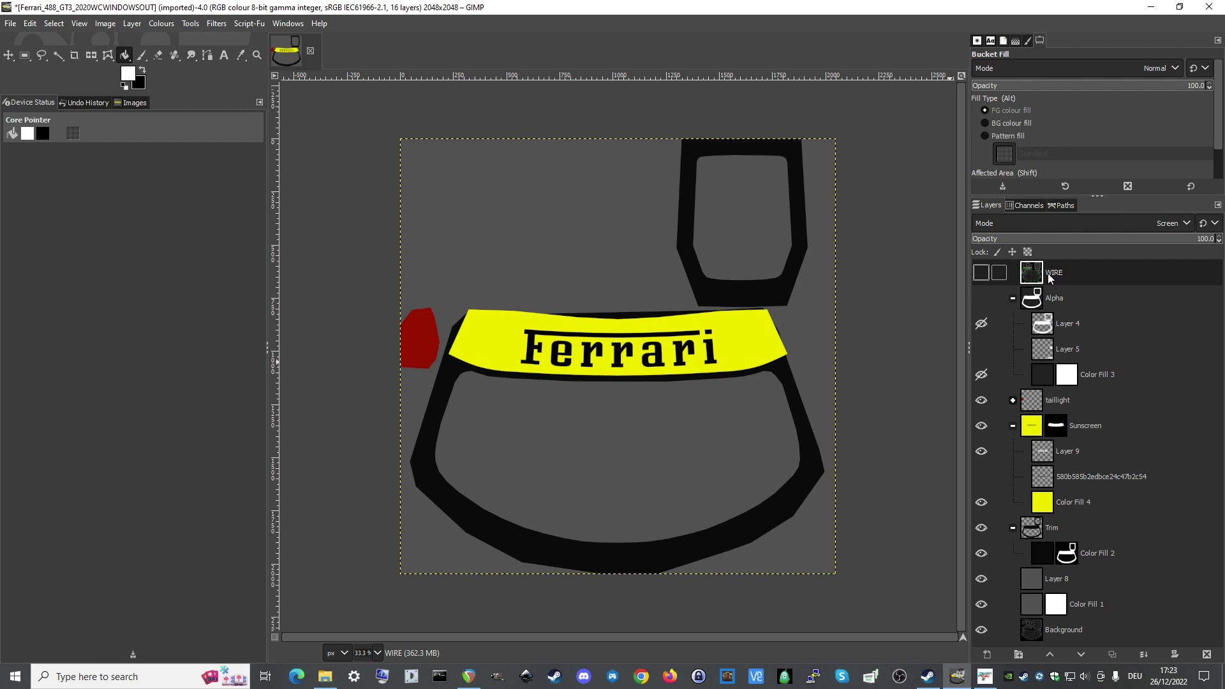
# Add a new layer named 'stripe' above the WIRE layer.
pyautogui.rightClick(1047, 273)
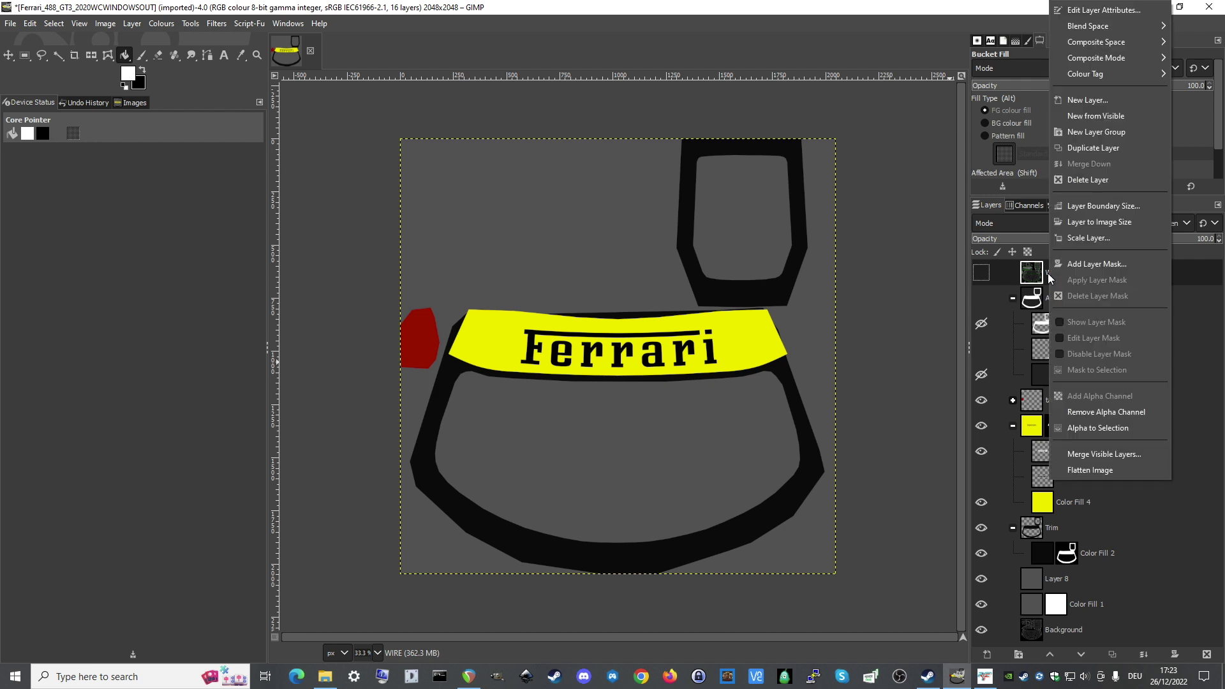
pyautogui.click(1089, 102)
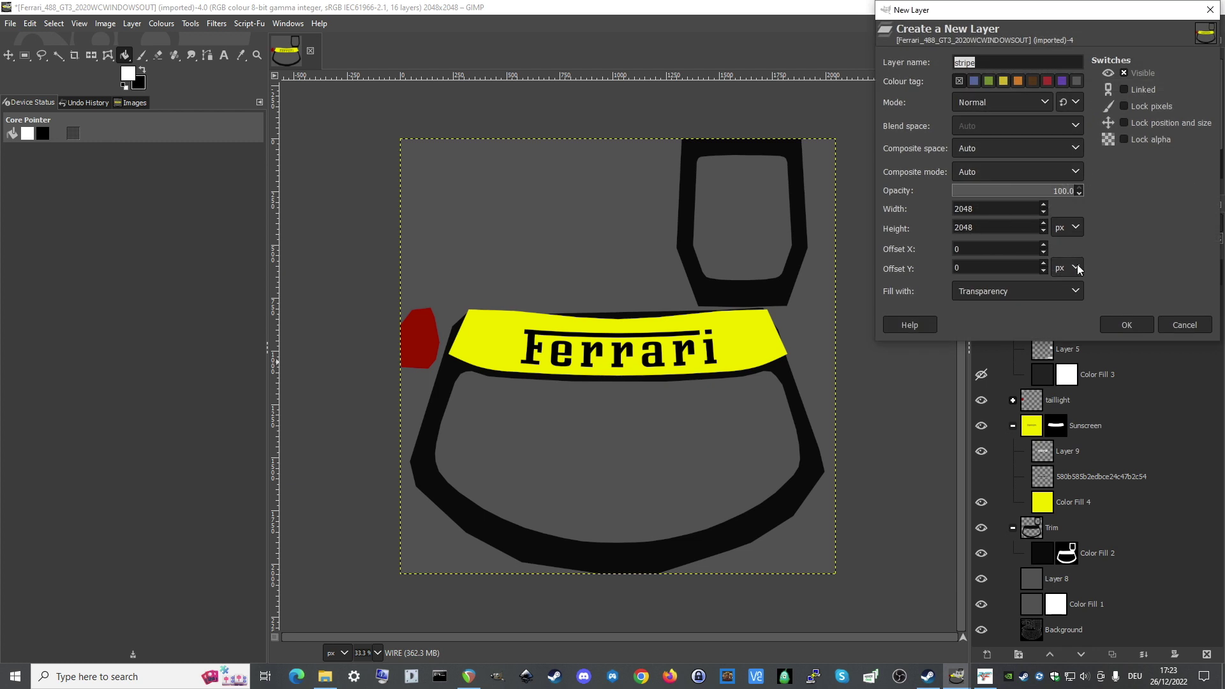
pyautogui.click(1126, 324)
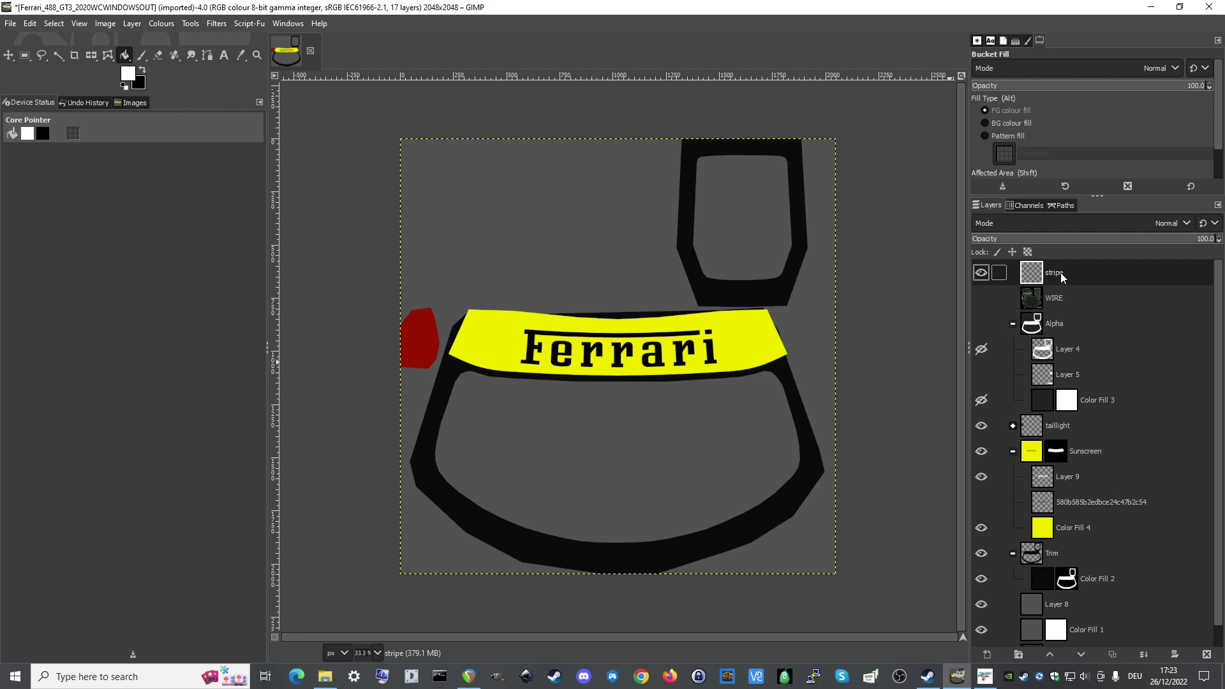
# Select a horizontal band below the Ferrari banner and fill it with olive yellow.
pyautogui.click(25, 58)
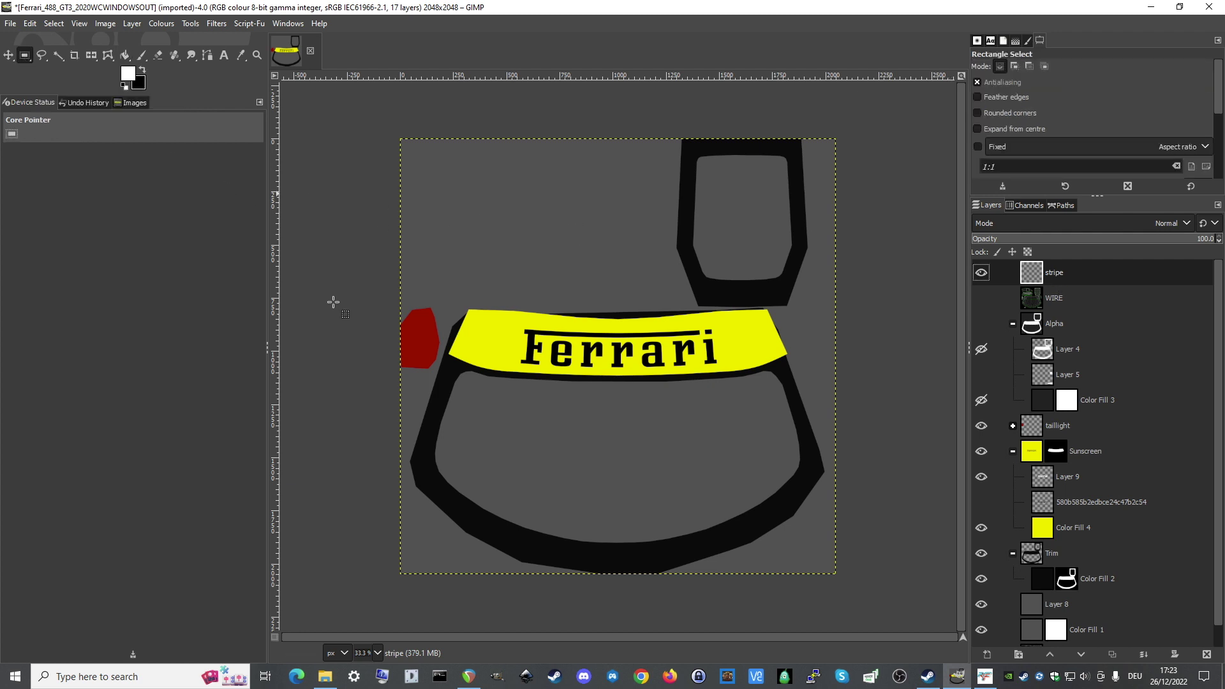
pyautogui.moveTo(373, 392); pyautogui.dragTo(864, 429)
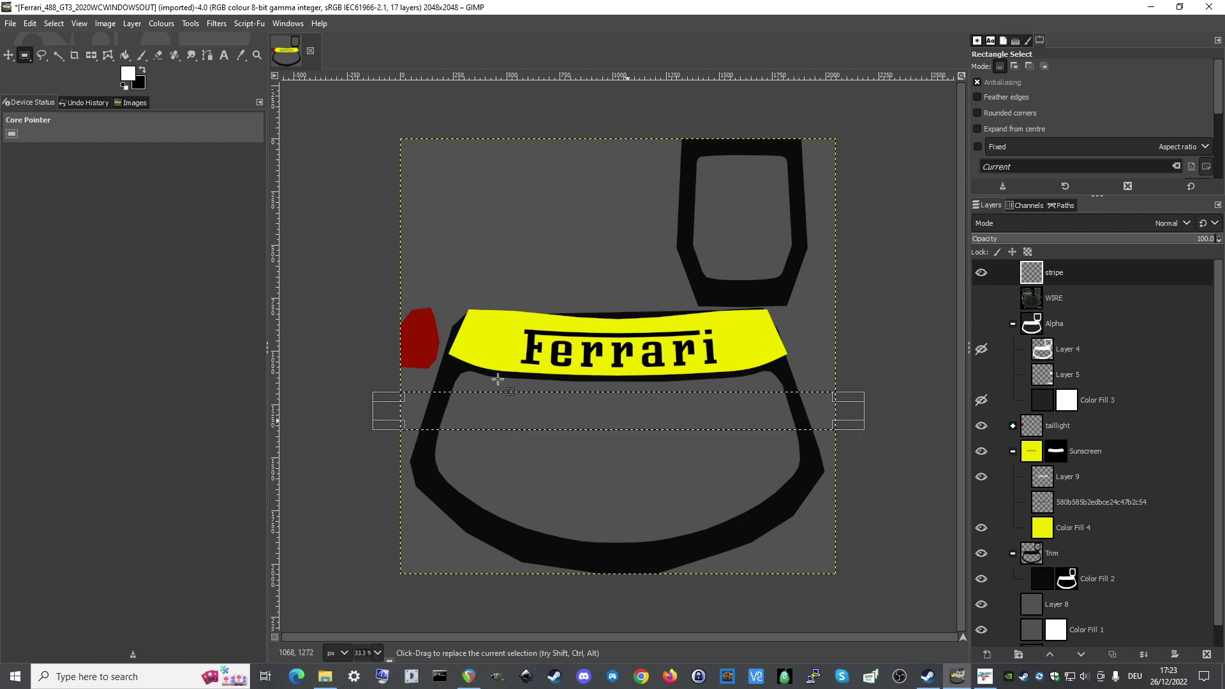
pyautogui.click(129, 74)
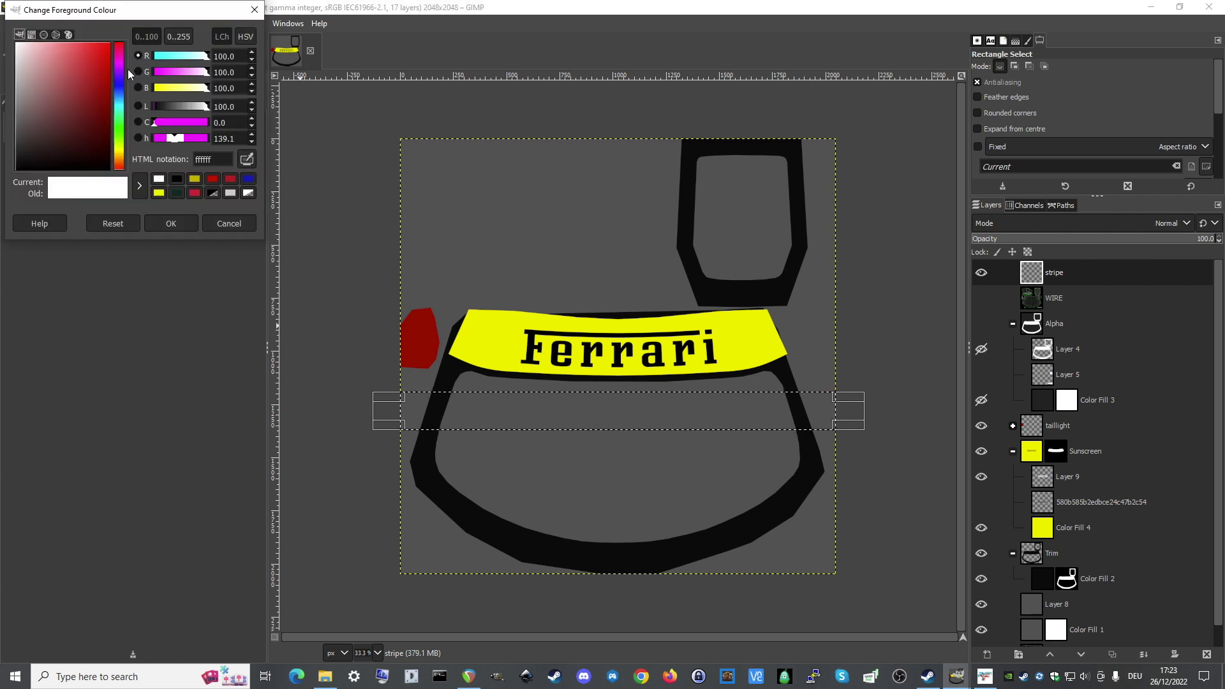
pyautogui.click(195, 178)
pyautogui.click(185, 220)
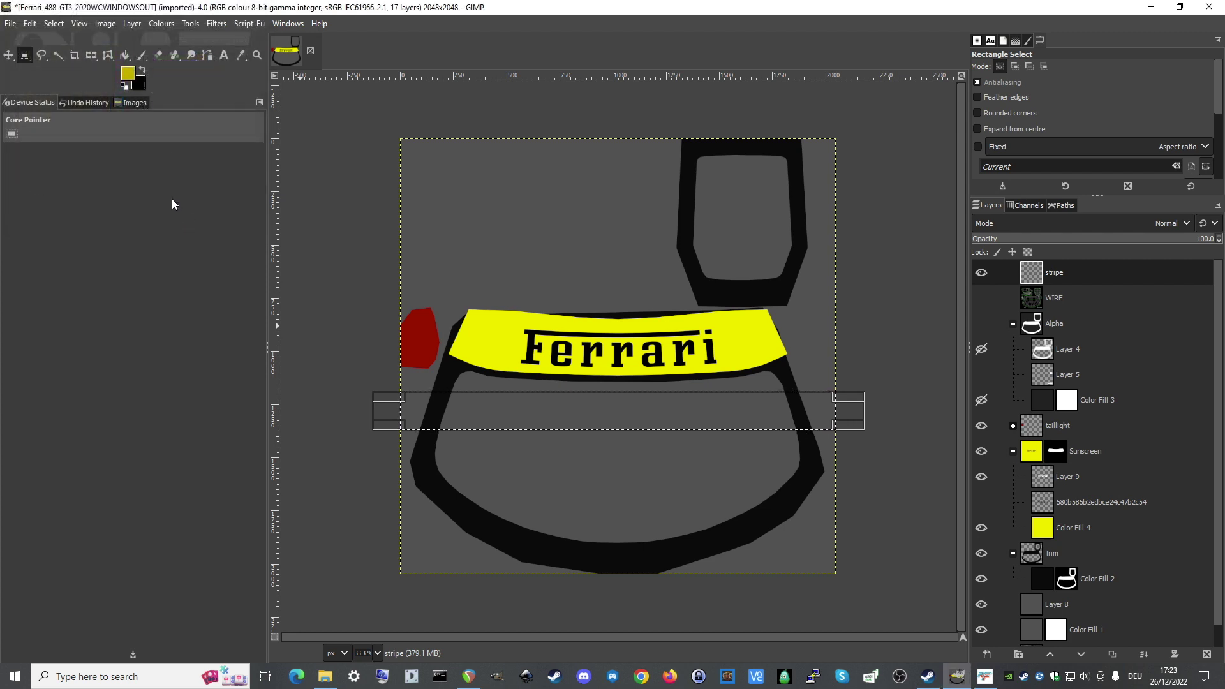
pyautogui.click(125, 55)
pyautogui.click(437, 411)
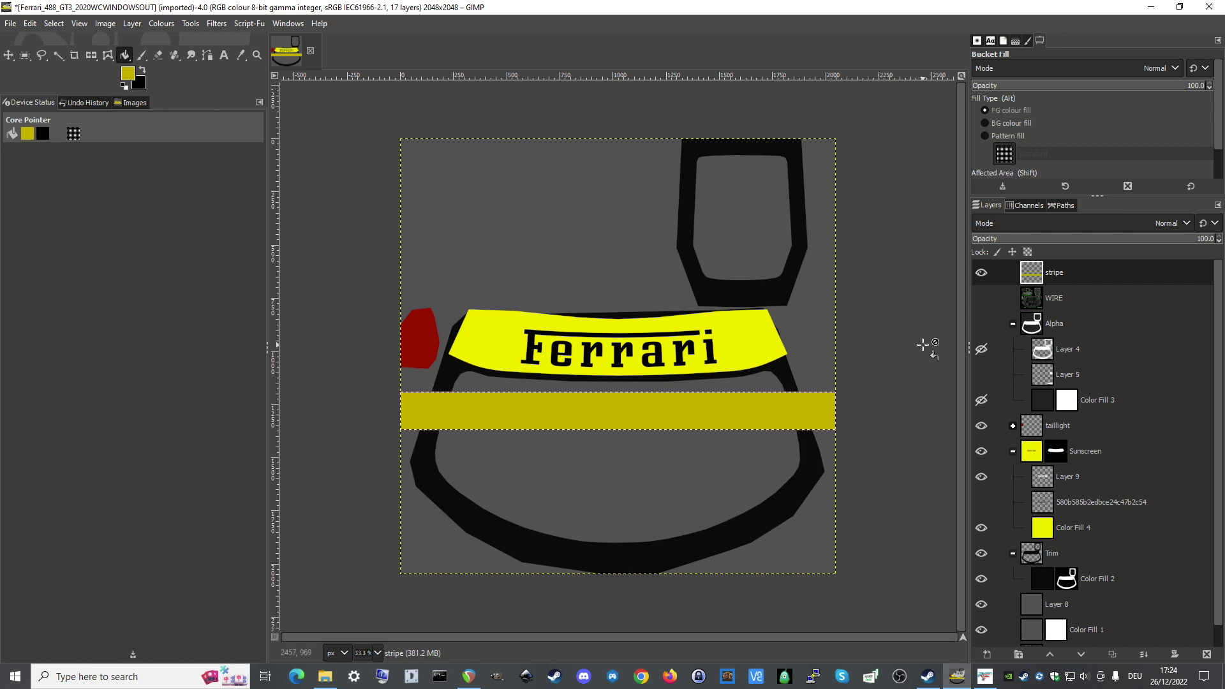
# Flatten the image and mask the merged layer with the Alpha 1 channel.
pyautogui.rightClick(1071, 274)
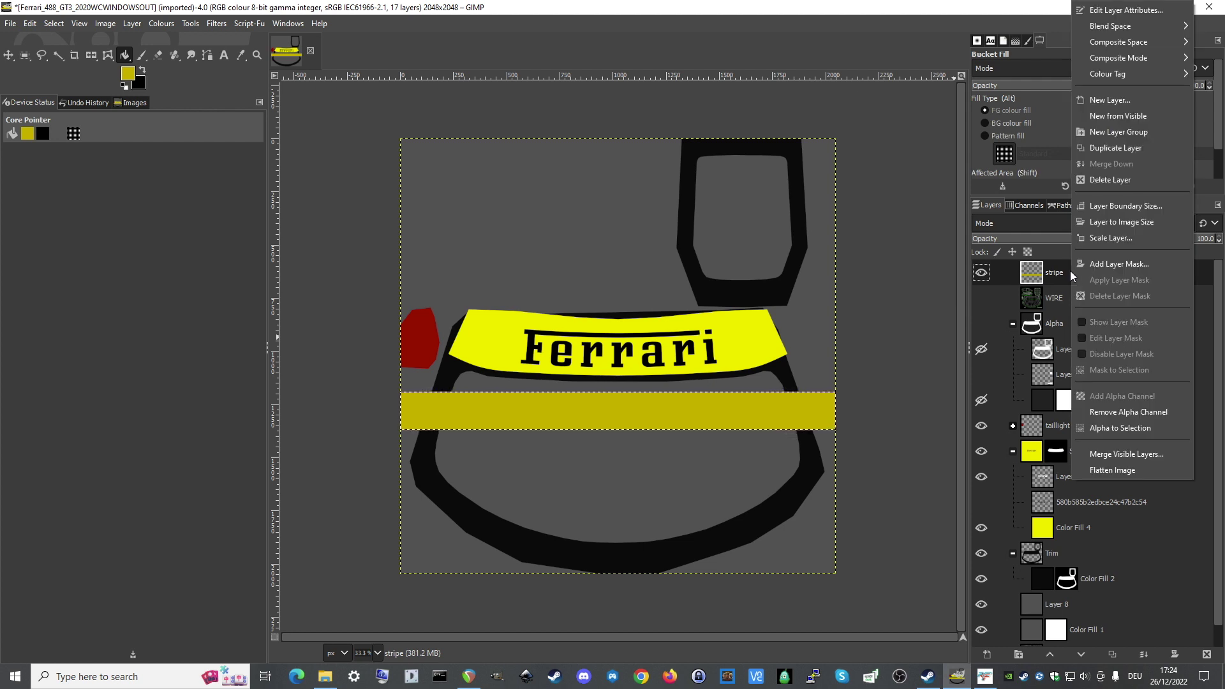
pyautogui.click(1102, 471)
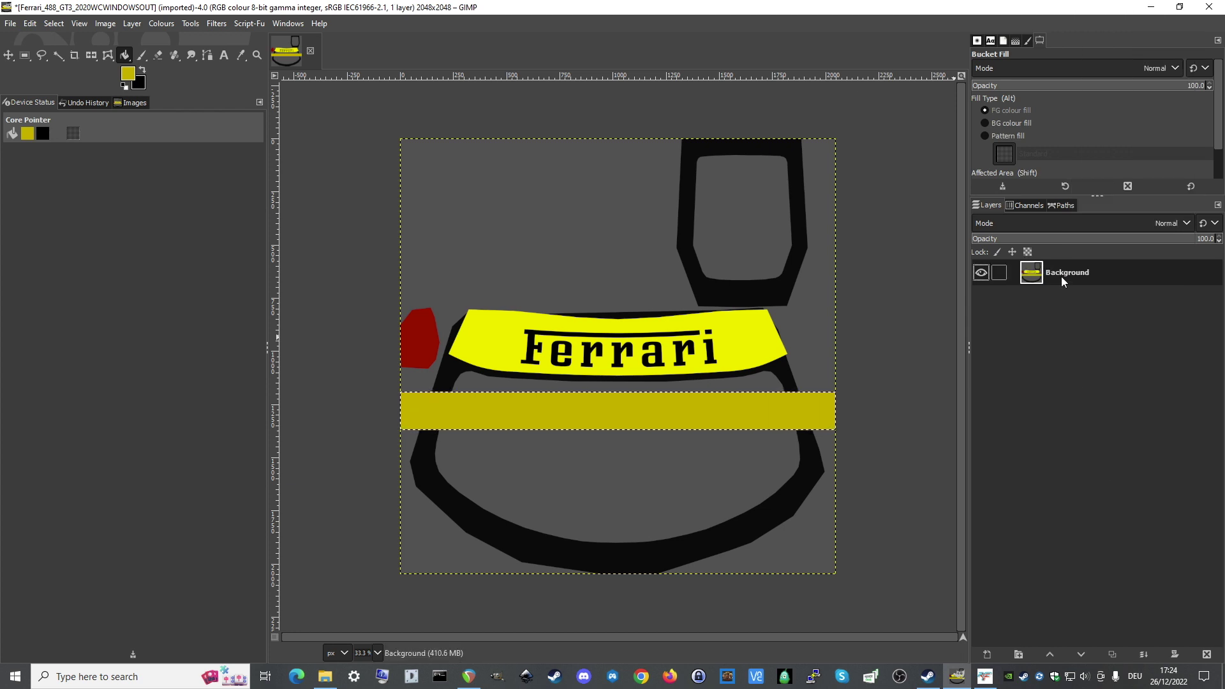
pyautogui.rightClick(1063, 275)
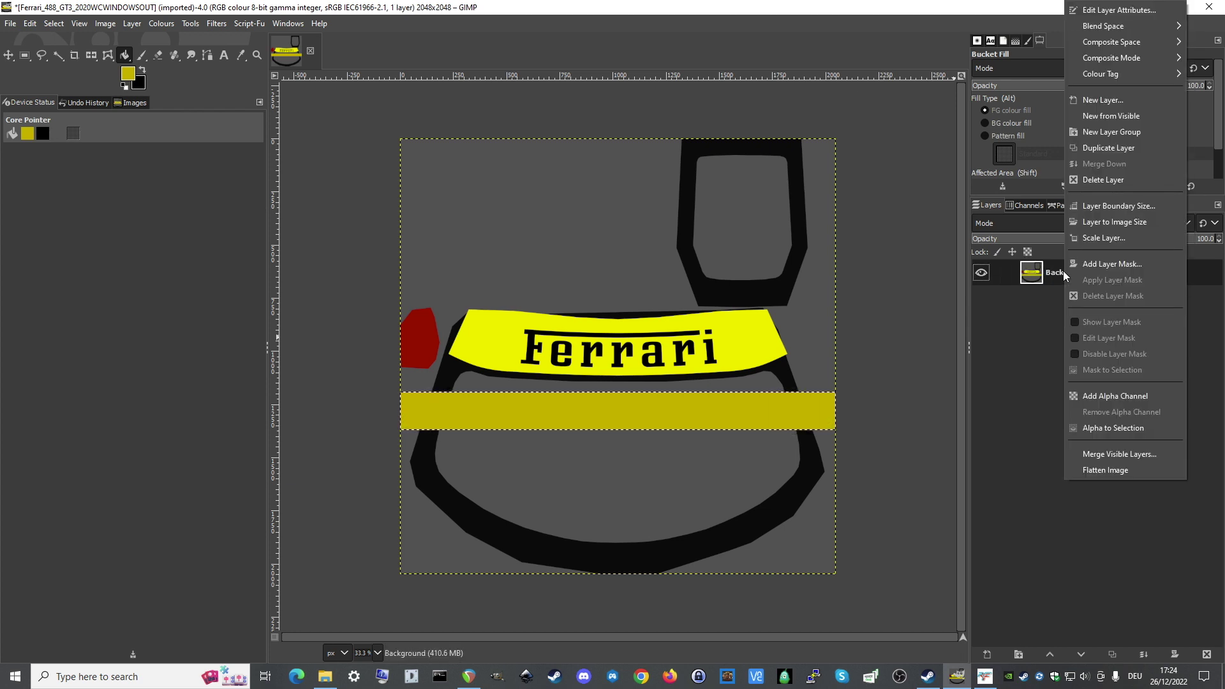
pyautogui.click(1084, 267)
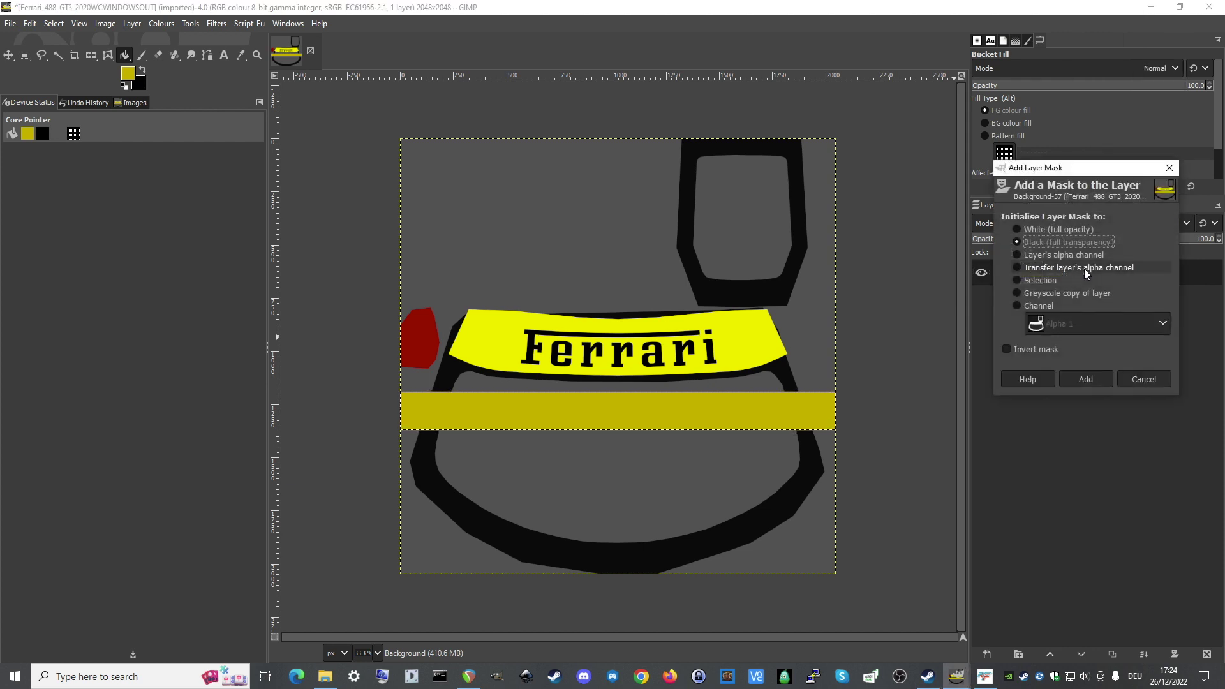
pyautogui.click(1048, 307)
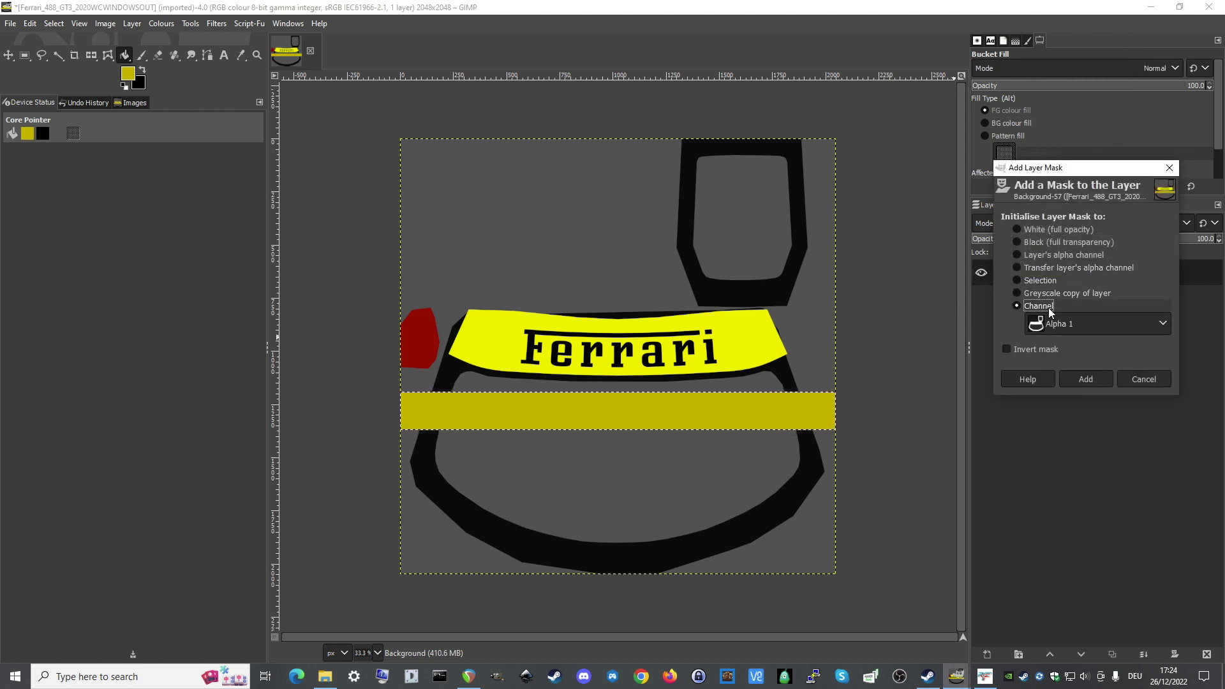
pyautogui.click(1085, 378)
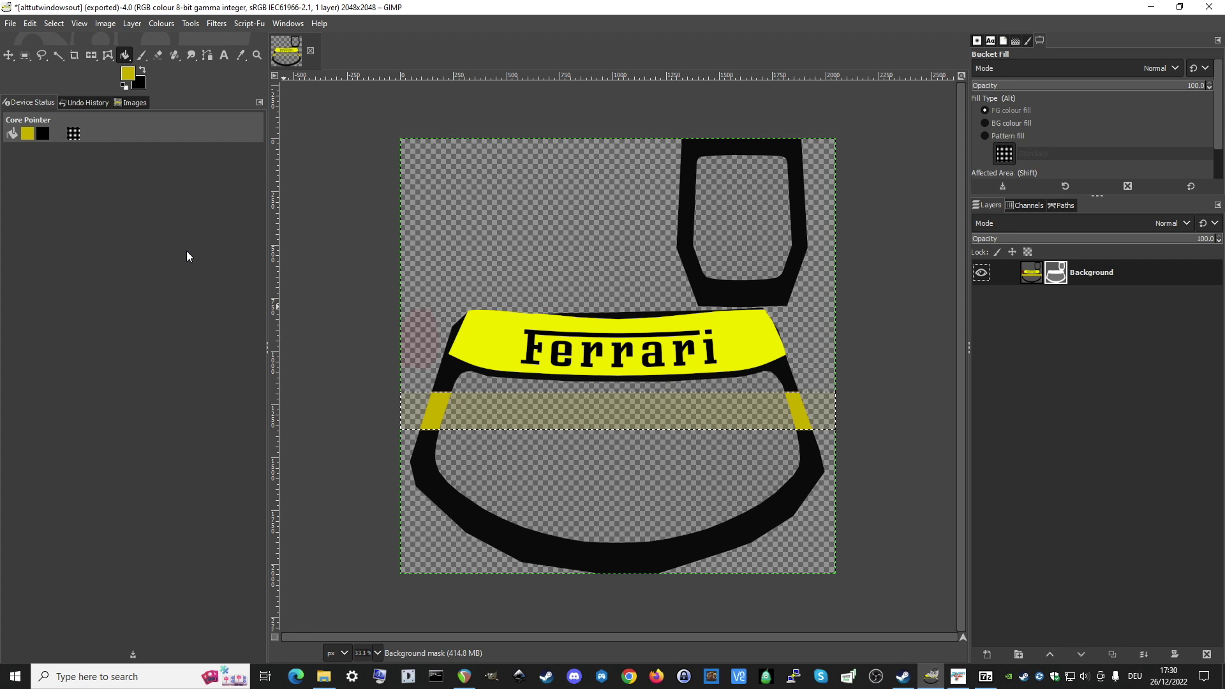
# Export the texture as alttutwindowsout.dds in the skin folder with BC3/DXT5 compression.
pyautogui.click(10, 23)
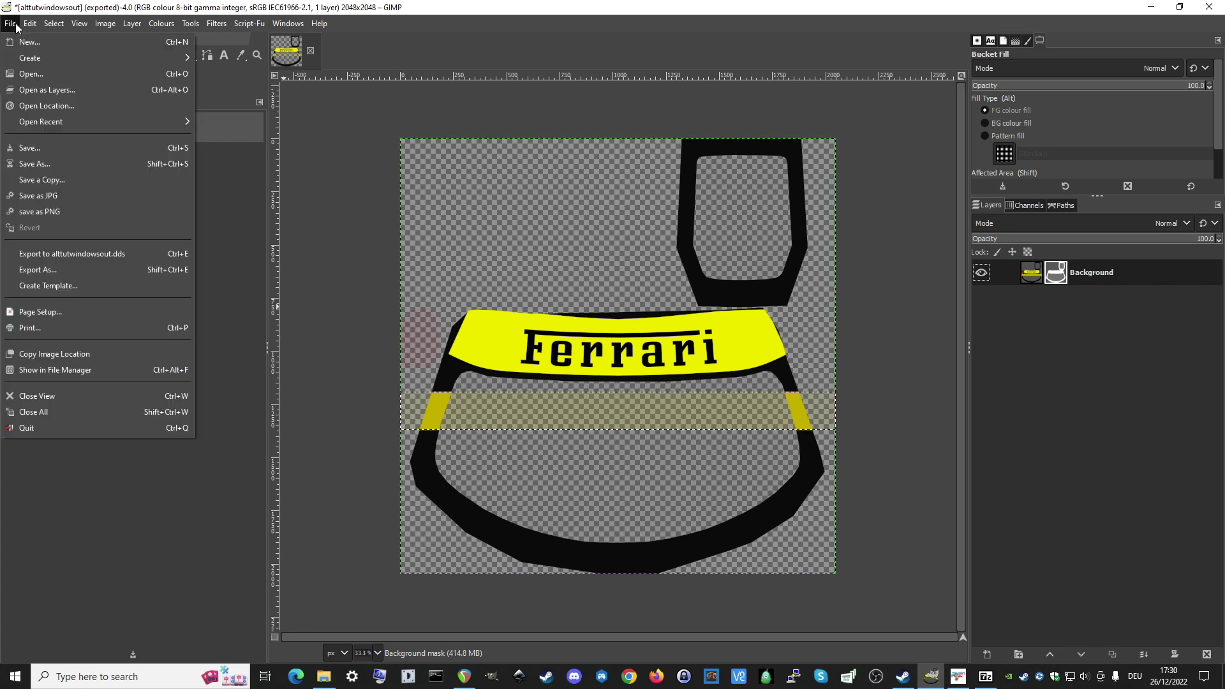
pyautogui.click(47, 275)
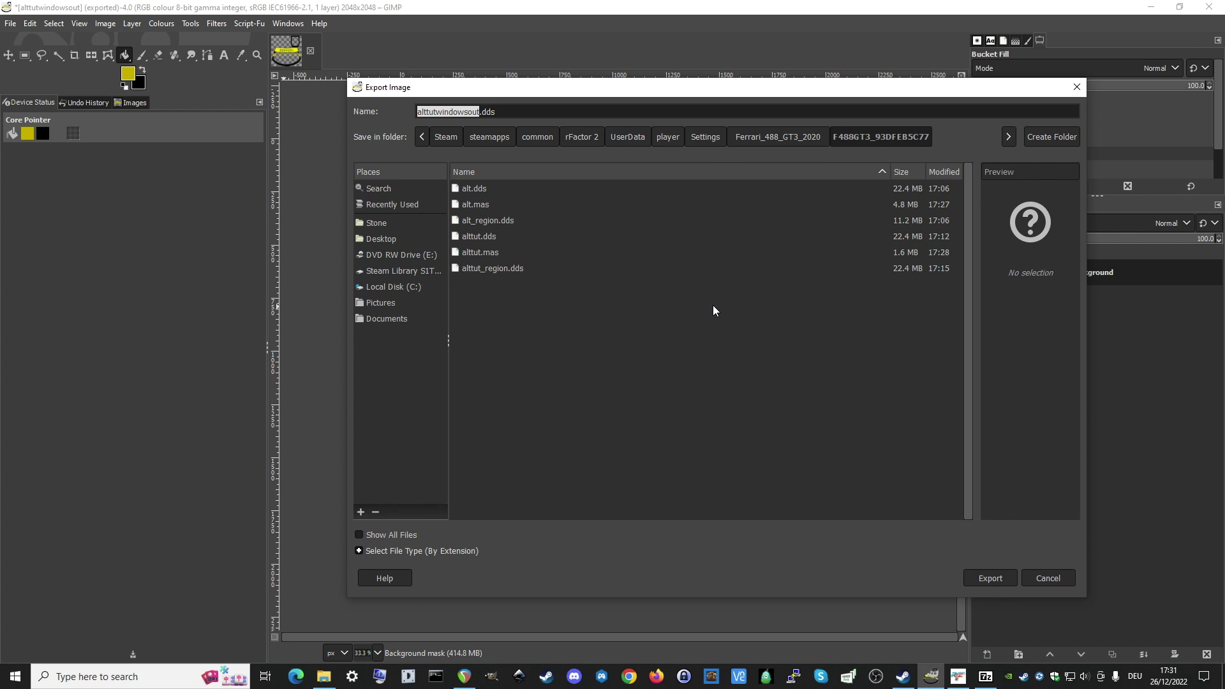
pyautogui.click(983, 577)
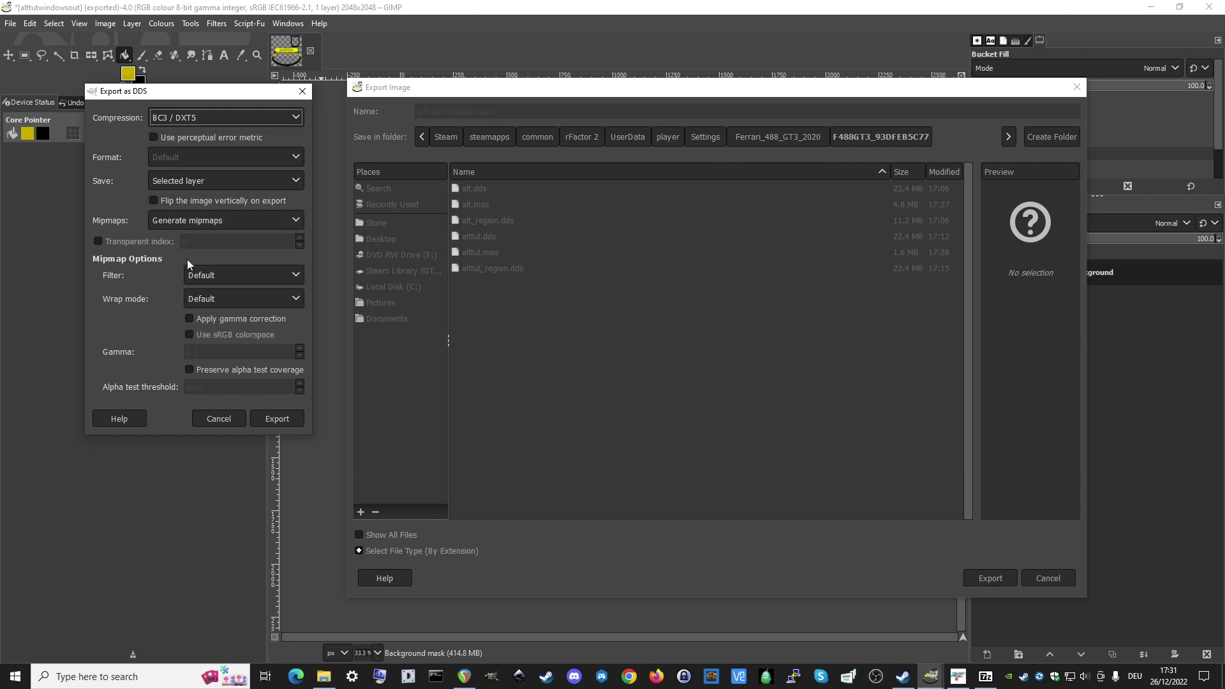
pyautogui.click(269, 418)
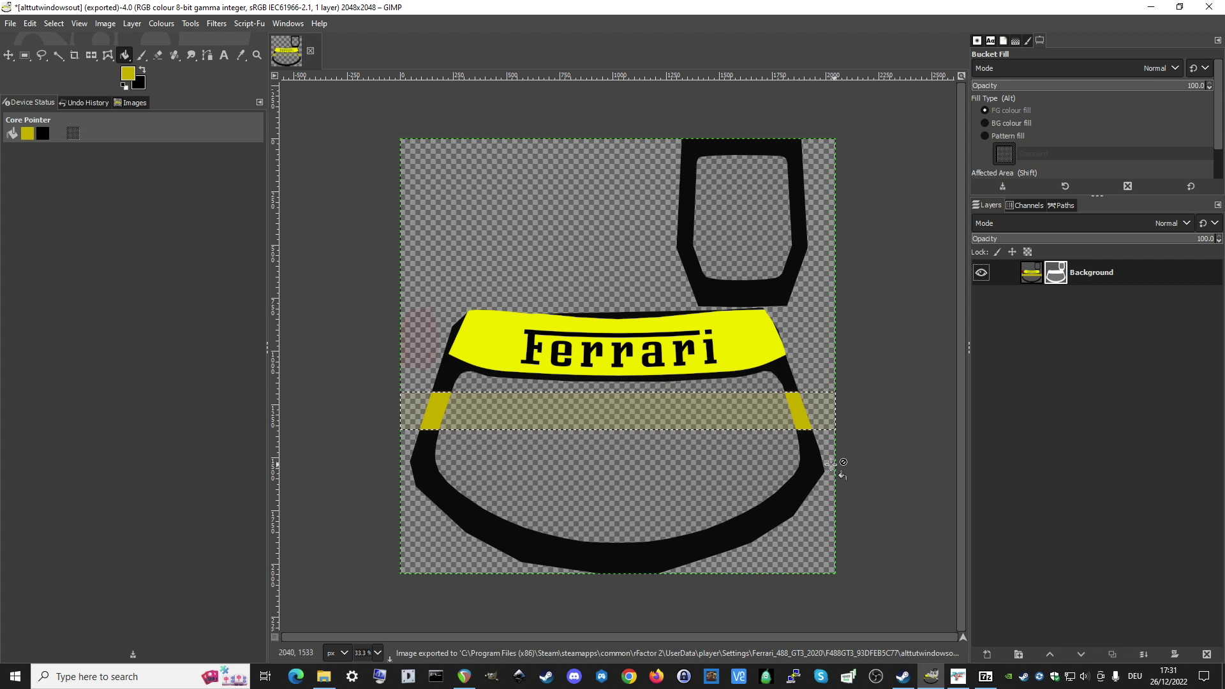
pyautogui.hotkey('alt', 'Tab')
pyautogui.hotkey('alt', 'Tab')
# Reopen the Ferrari 488 GT3 Edit Skin screen via Singleplayer and Customize.
pyautogui.click(312, 255)
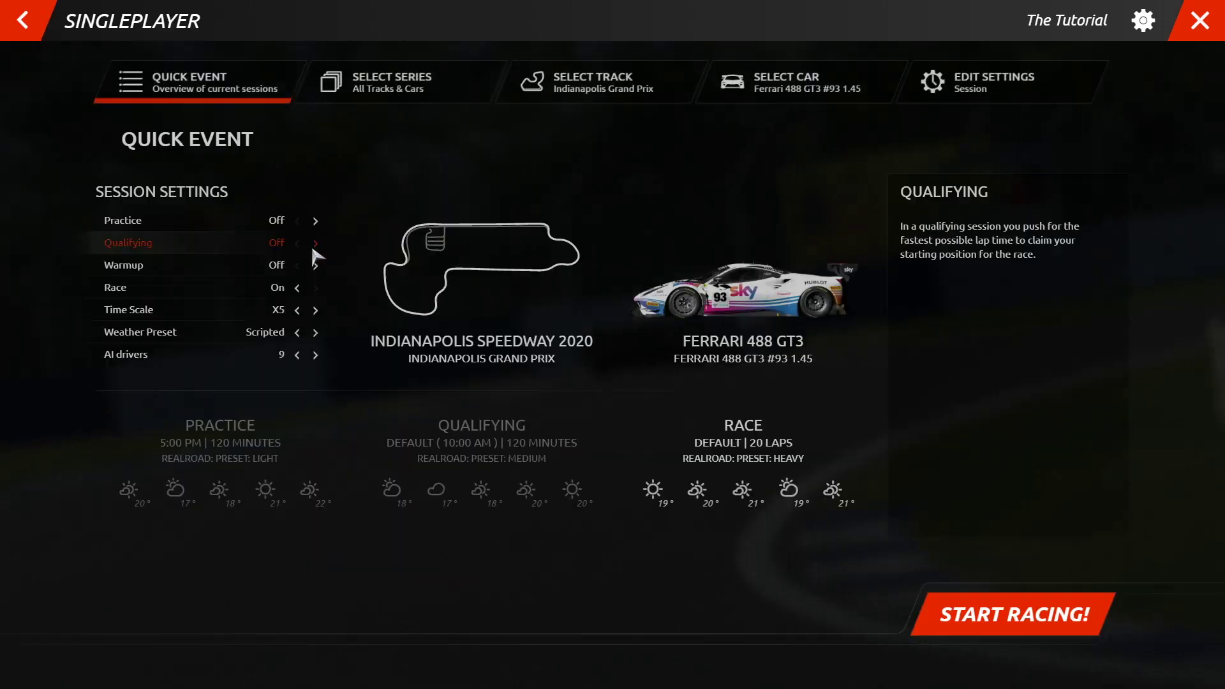
pyautogui.click(765, 319)
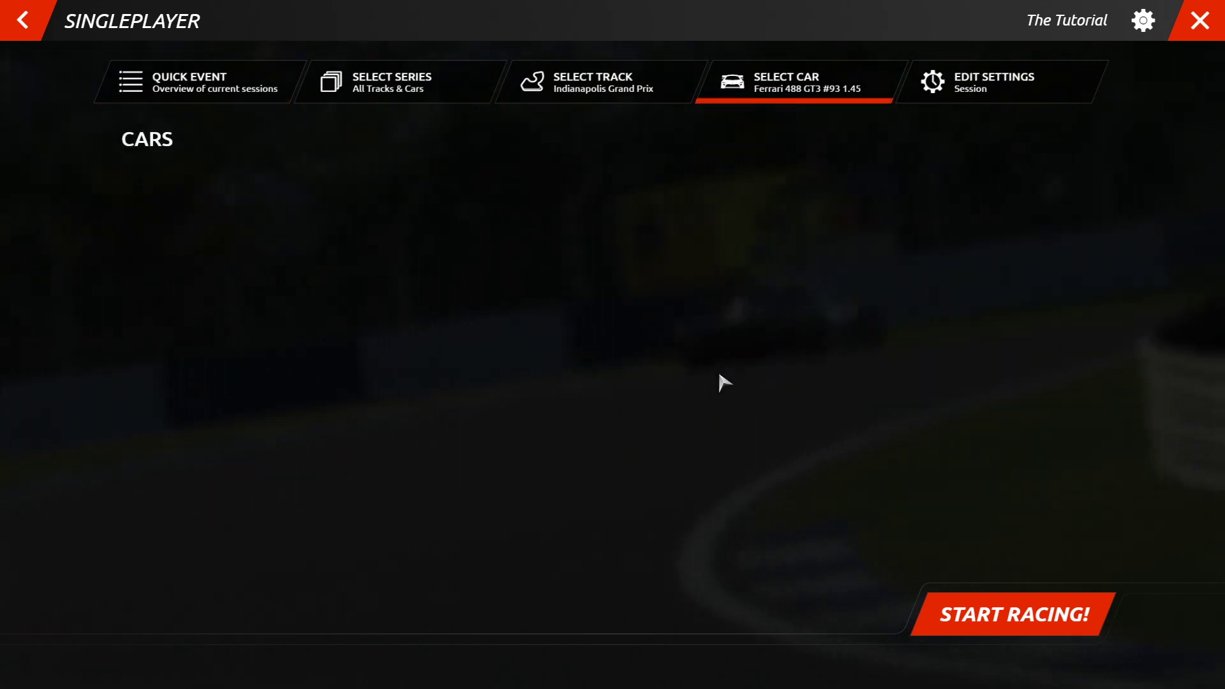
pyautogui.click(715, 470)
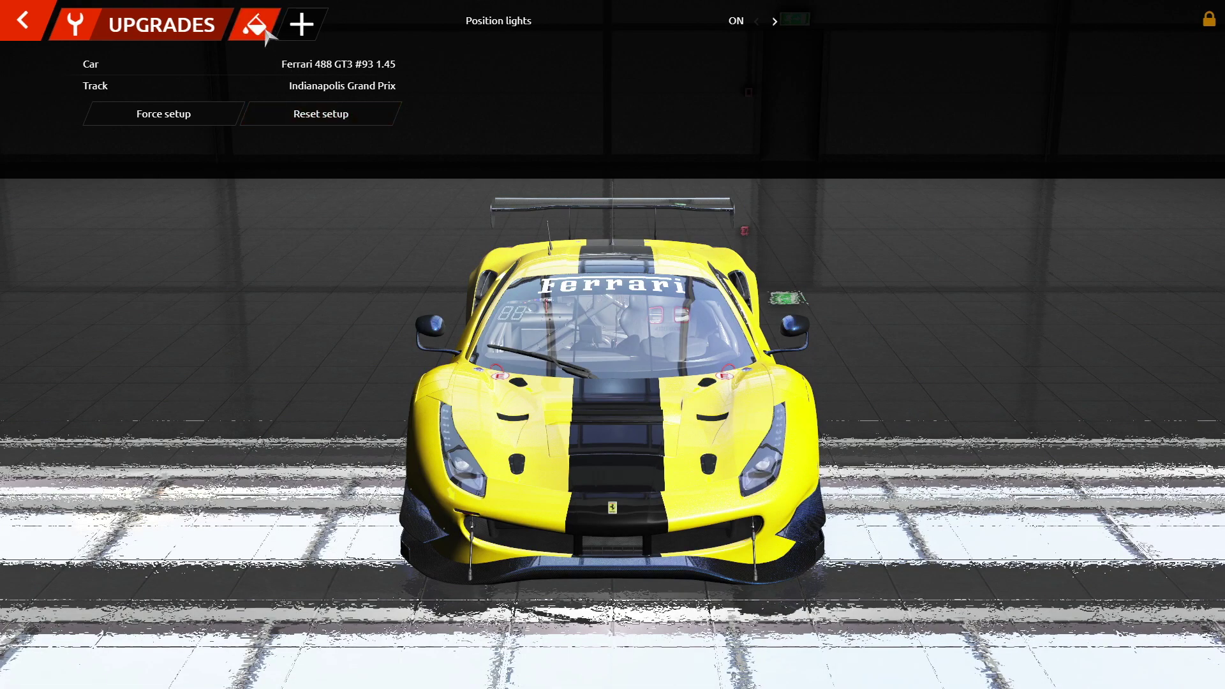
pyautogui.click(255, 26)
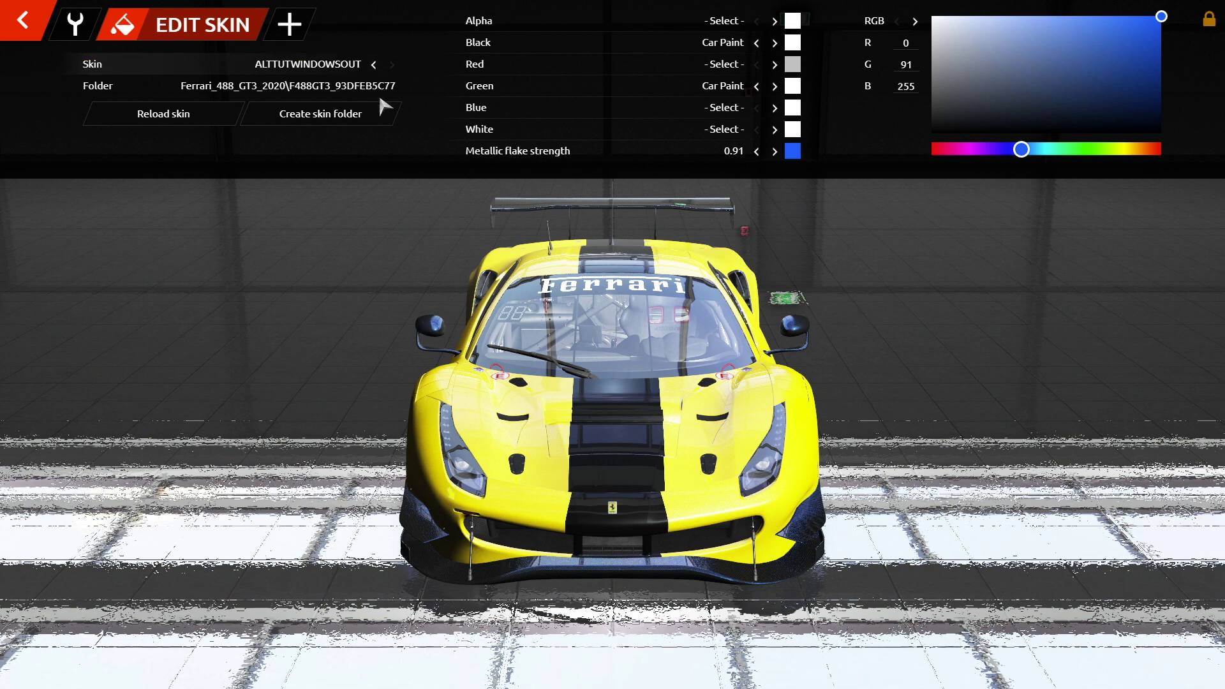
# Toggle between the ALTTUT and ALTTUTWINDOWSOUT skins, reloading skins, ending on yellow ALTTUT.
pyautogui.click(373, 64)
pyautogui.click(391, 65)
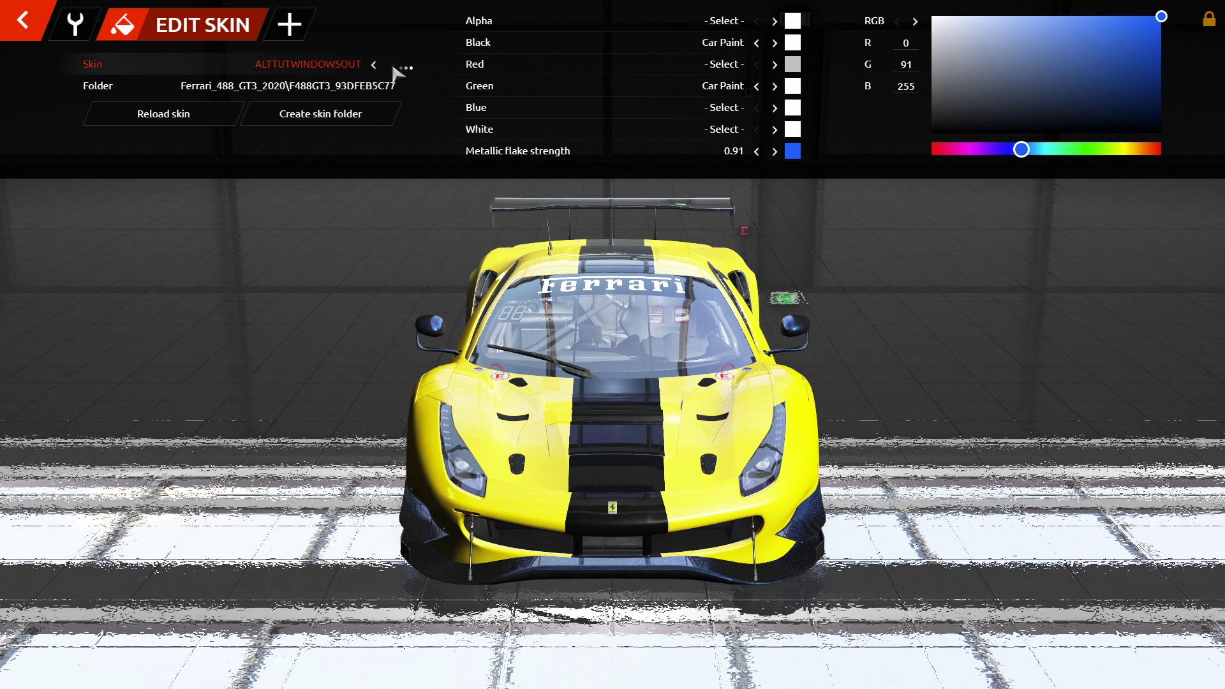
pyautogui.click(202, 117)
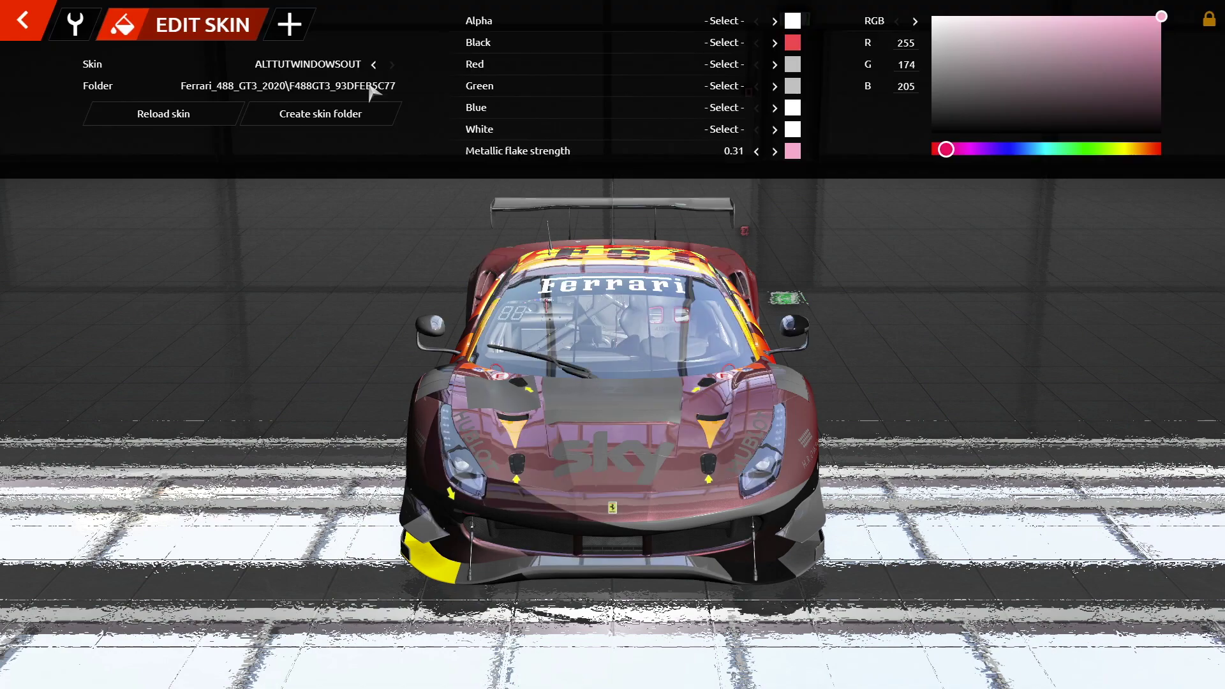
pyautogui.click(374, 65)
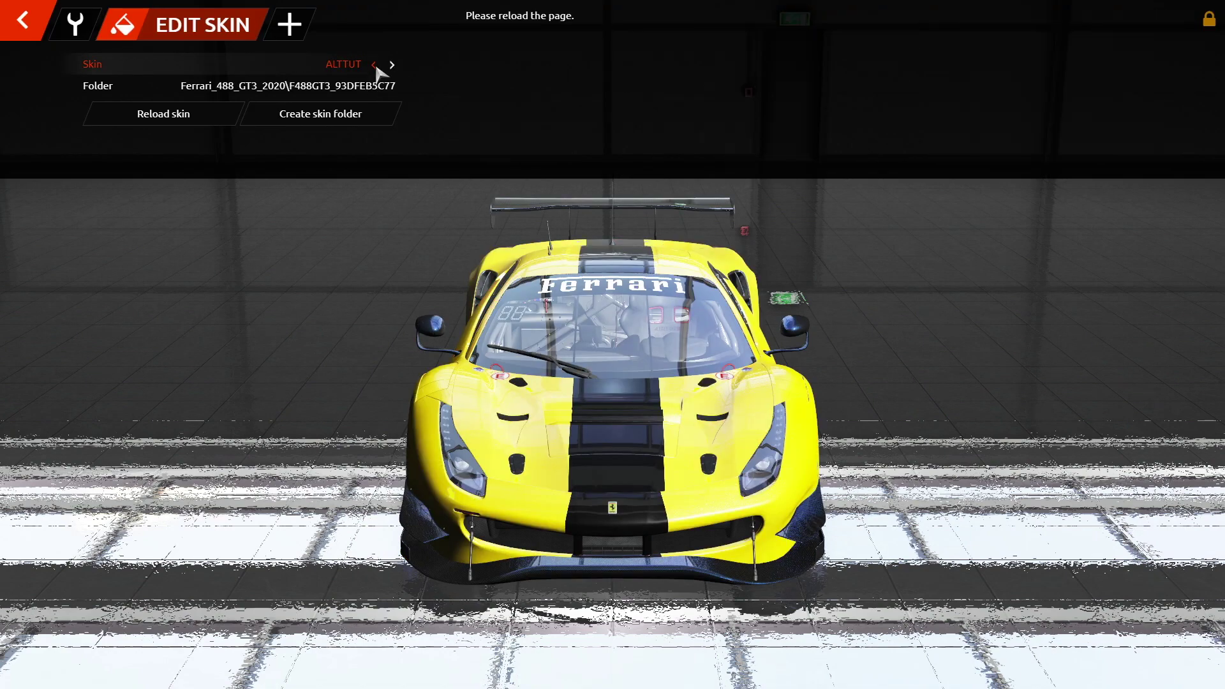
pyautogui.click(167, 121)
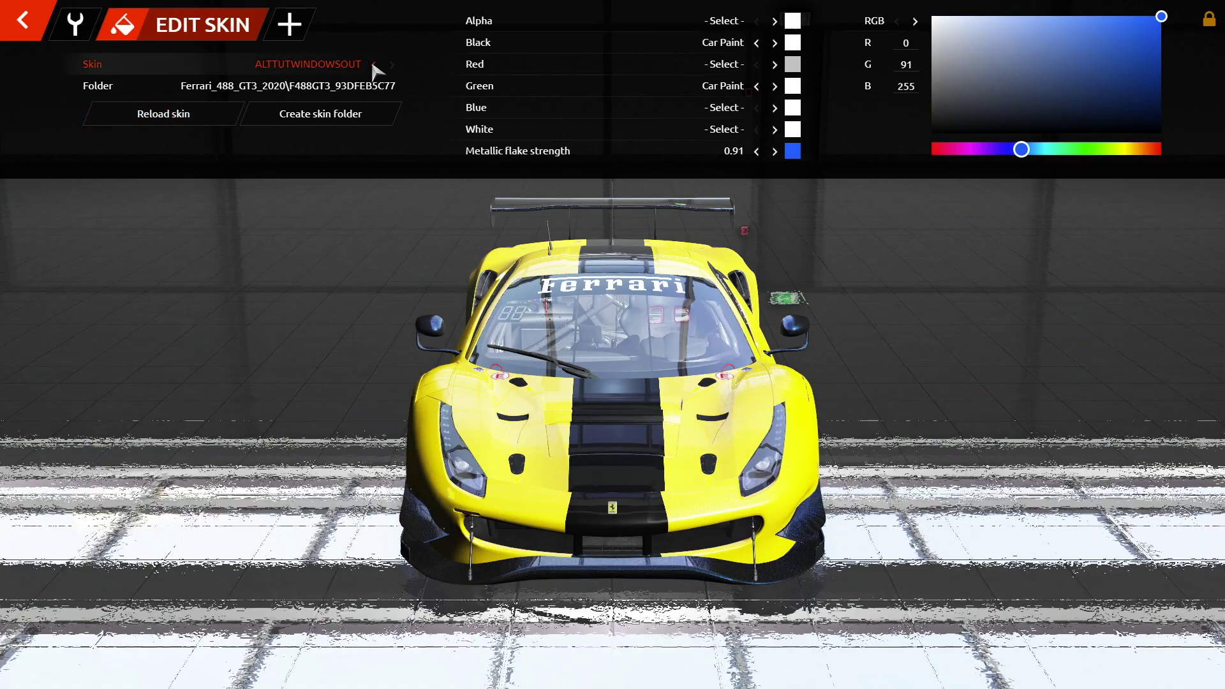
pyautogui.click(373, 64)
pyautogui.click(392, 65)
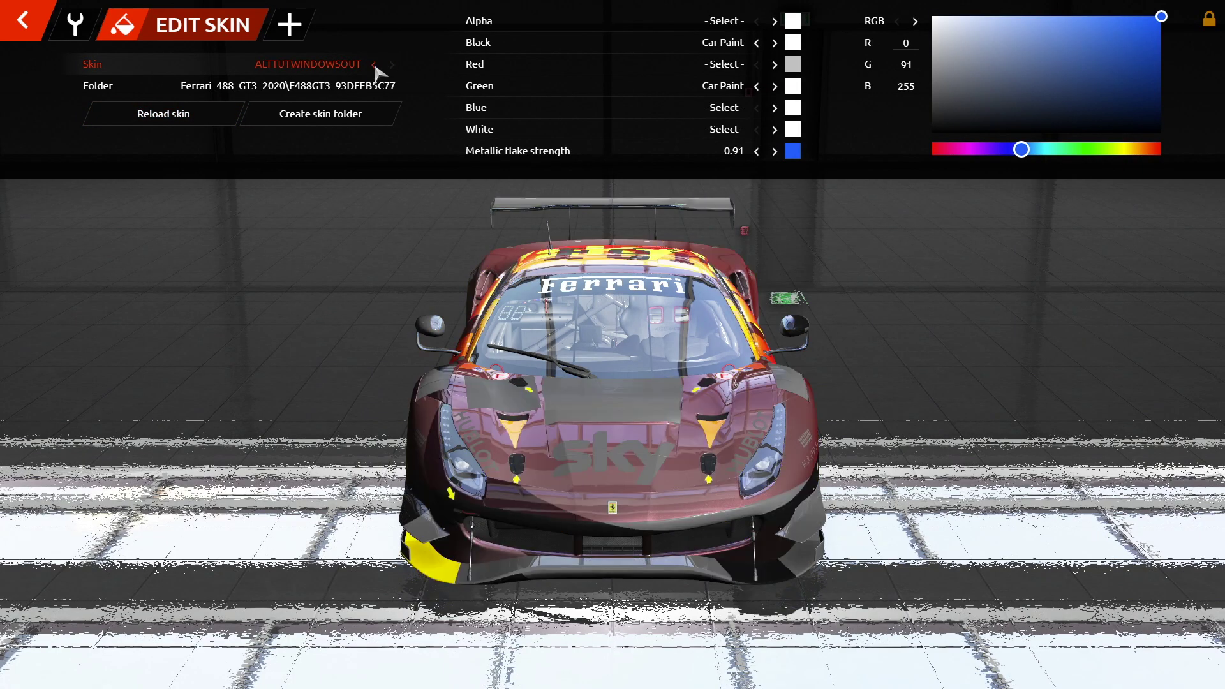
pyautogui.click(374, 65)
# Orbit and zoom to inspect the car from above, then return to GIMP.
pyautogui.moveTo(446, 191); pyautogui.dragTo(567, 259)
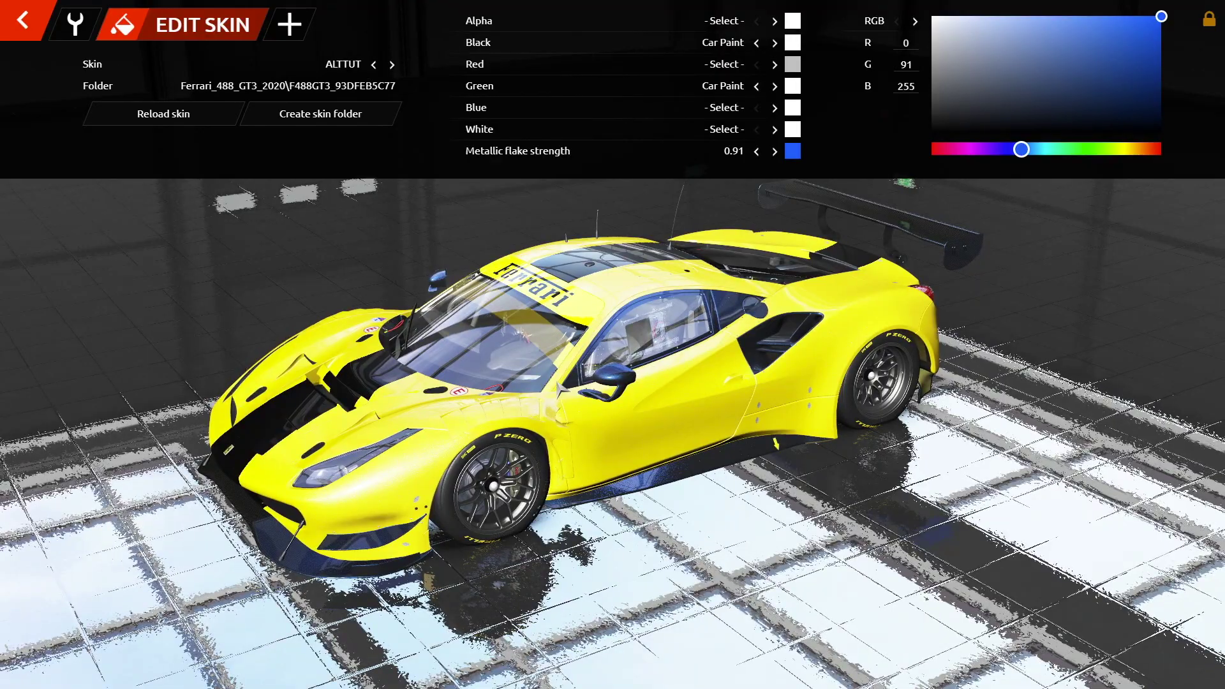
pyautogui.scroll(3, 560, 386)
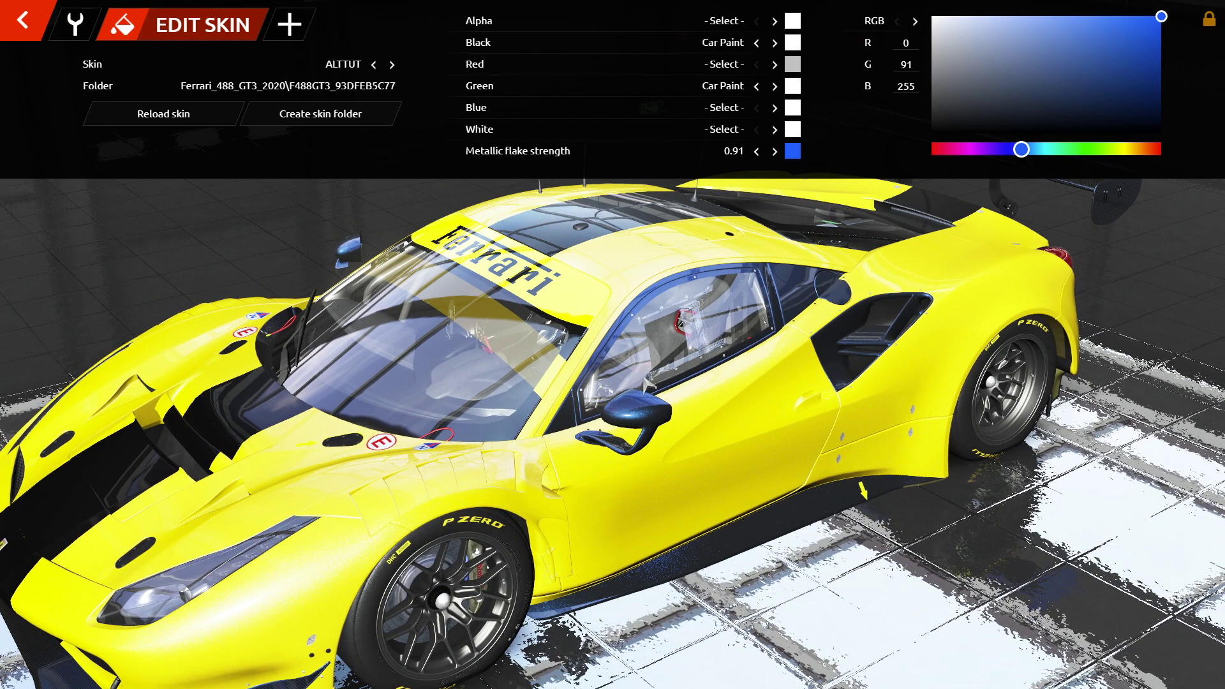
pyautogui.hotkey('alt', 'Tab')
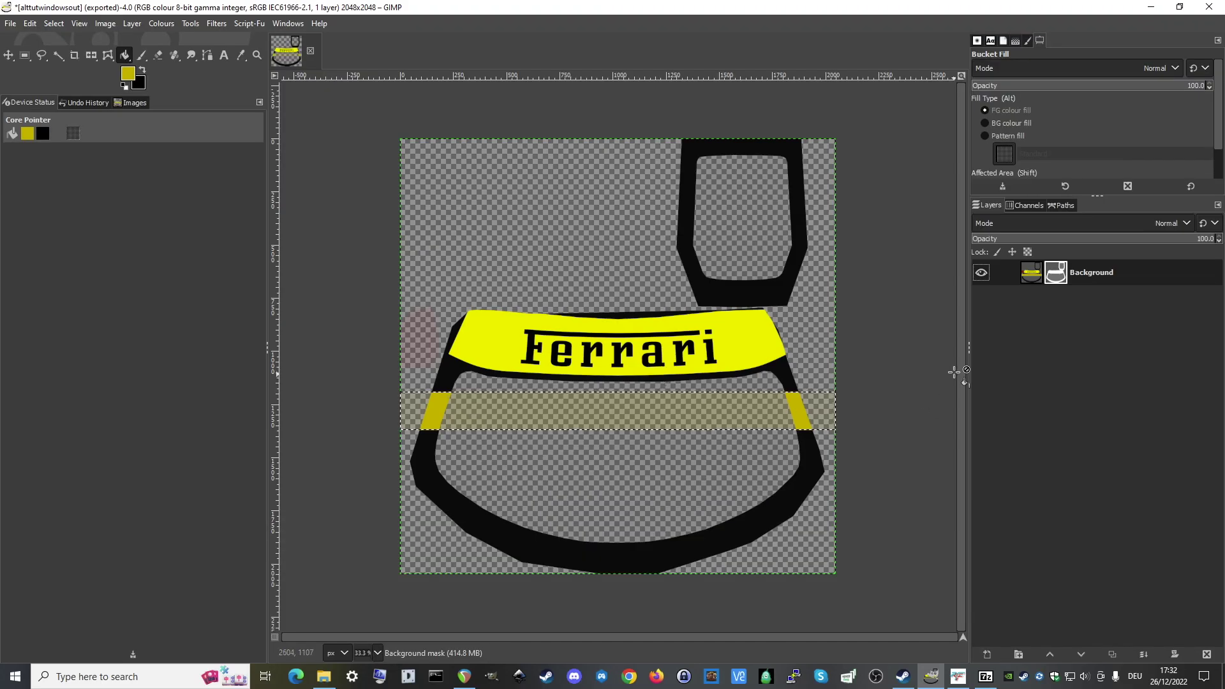
# Undo the mask and flatten, then turn the stripe layer's shape into a selection.
pyautogui.hotkey('ctrl', 'z')
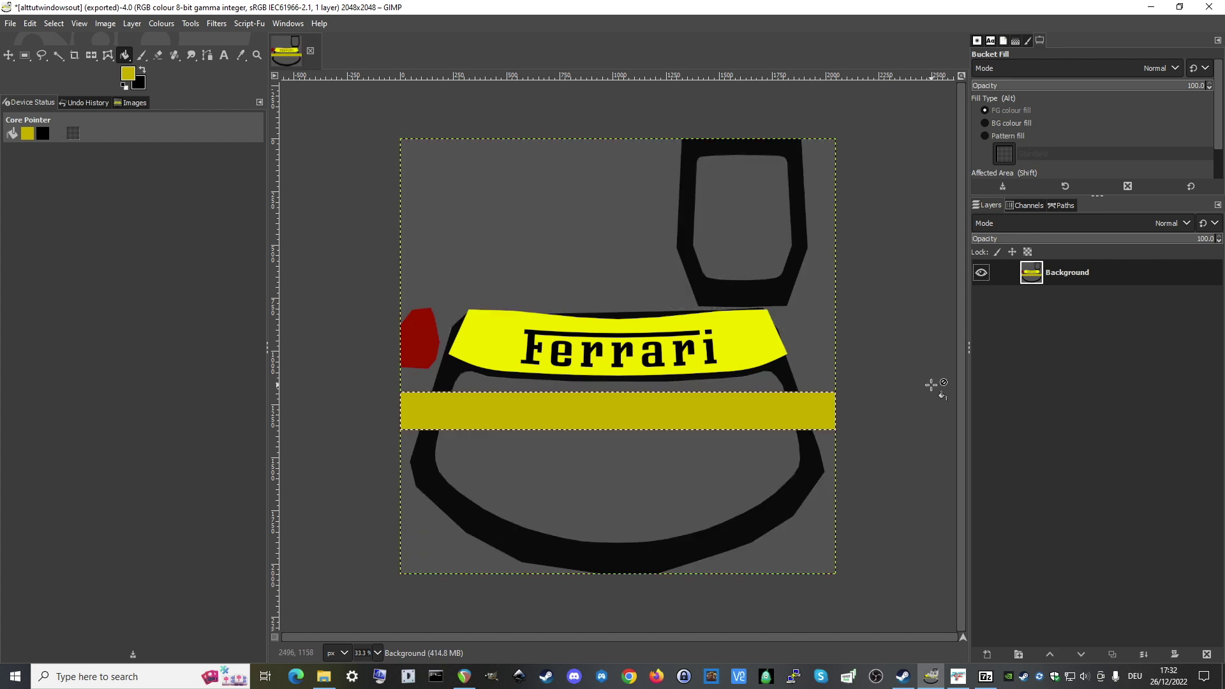
pyautogui.hotkey('ctrl', 'z')
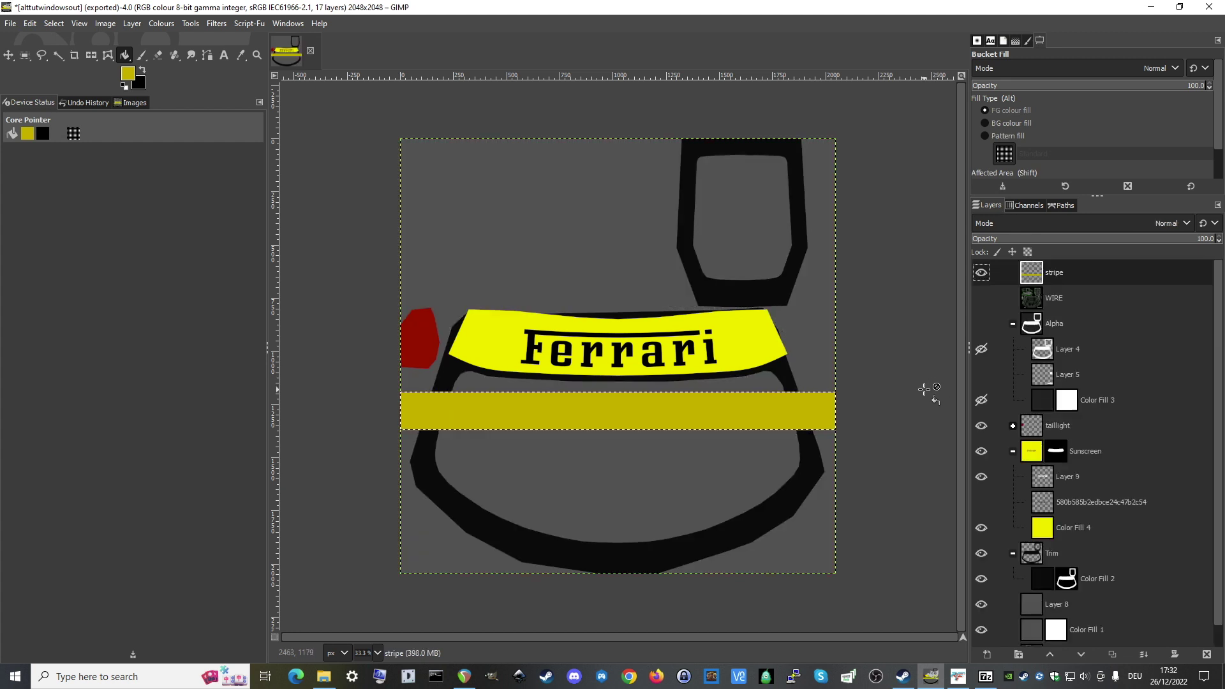
pyautogui.rightClick(1050, 270)
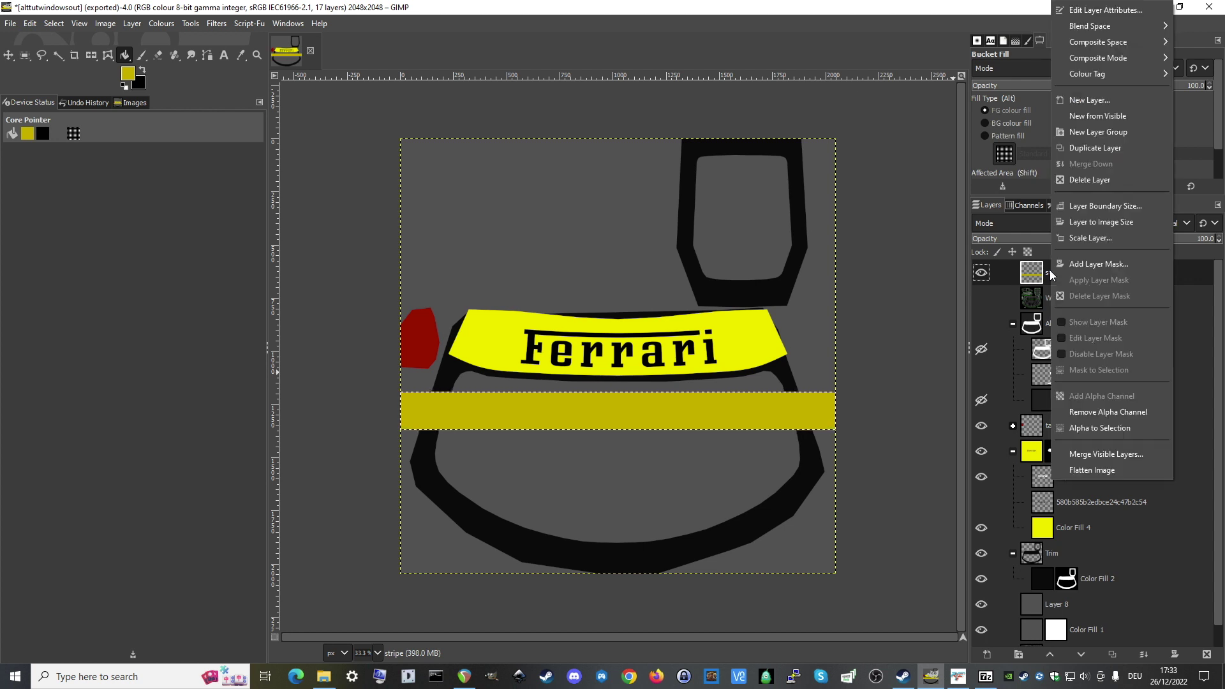
pyautogui.click(1085, 431)
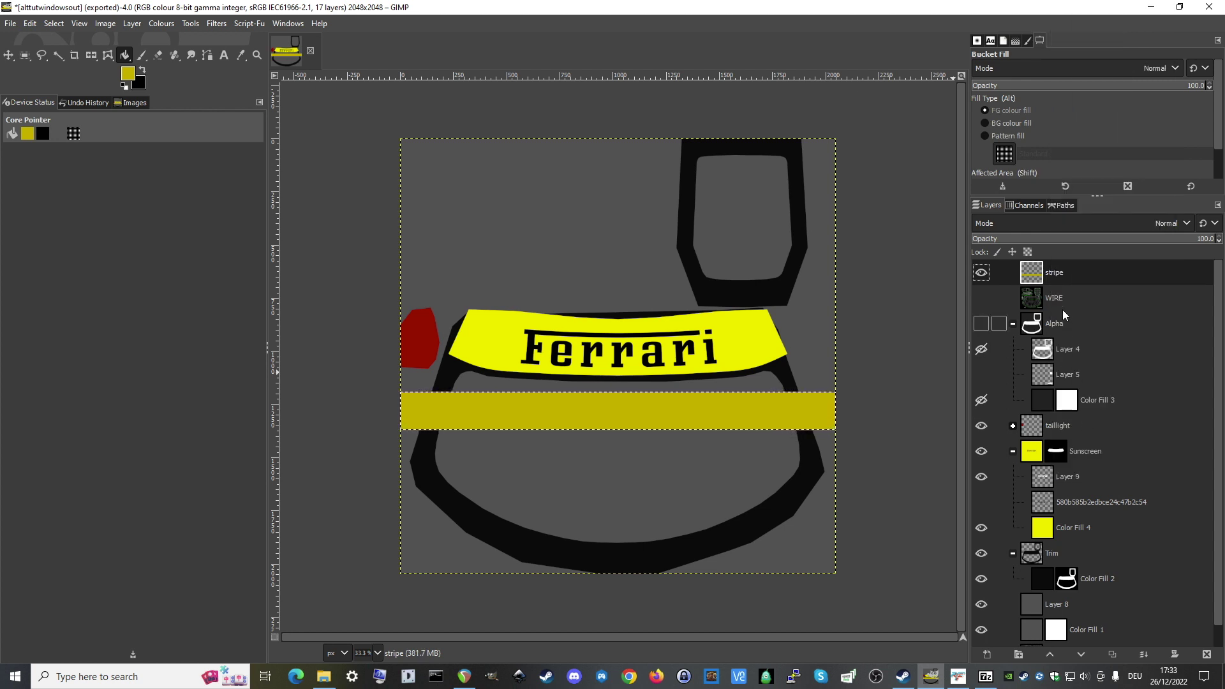
# Flatten all layers and add an Alpha 1 channel mask to the Background layer.
pyautogui.rightClick(1063, 273)
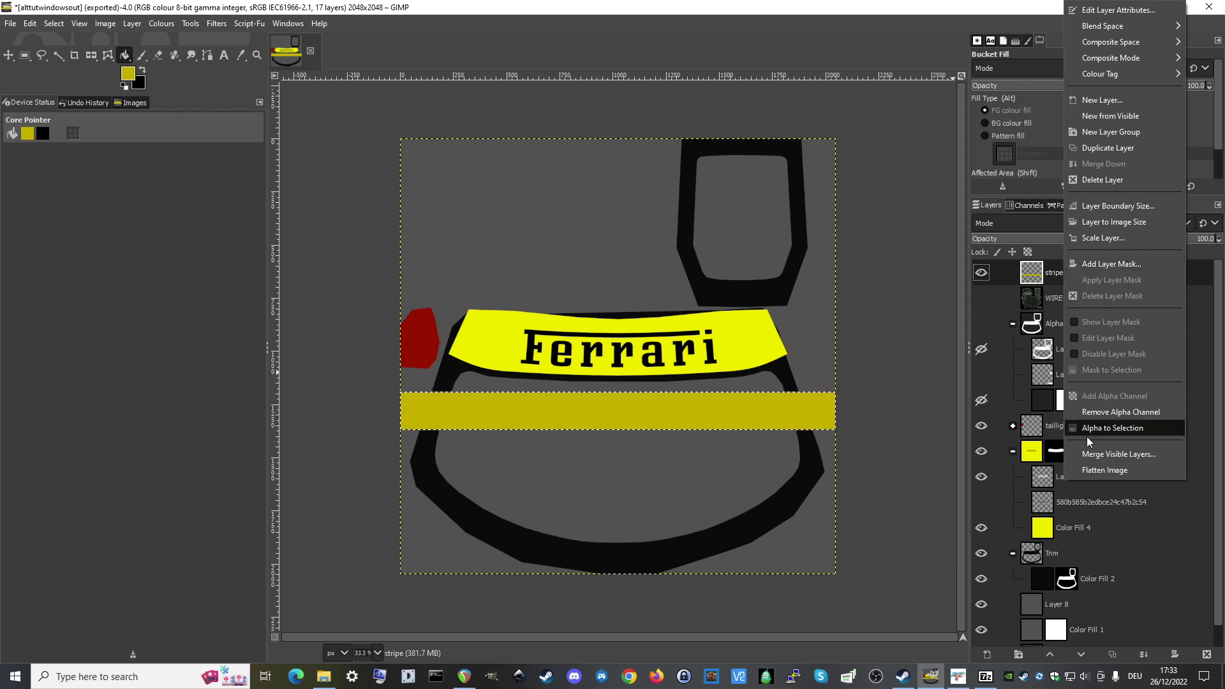
pyautogui.click(1092, 468)
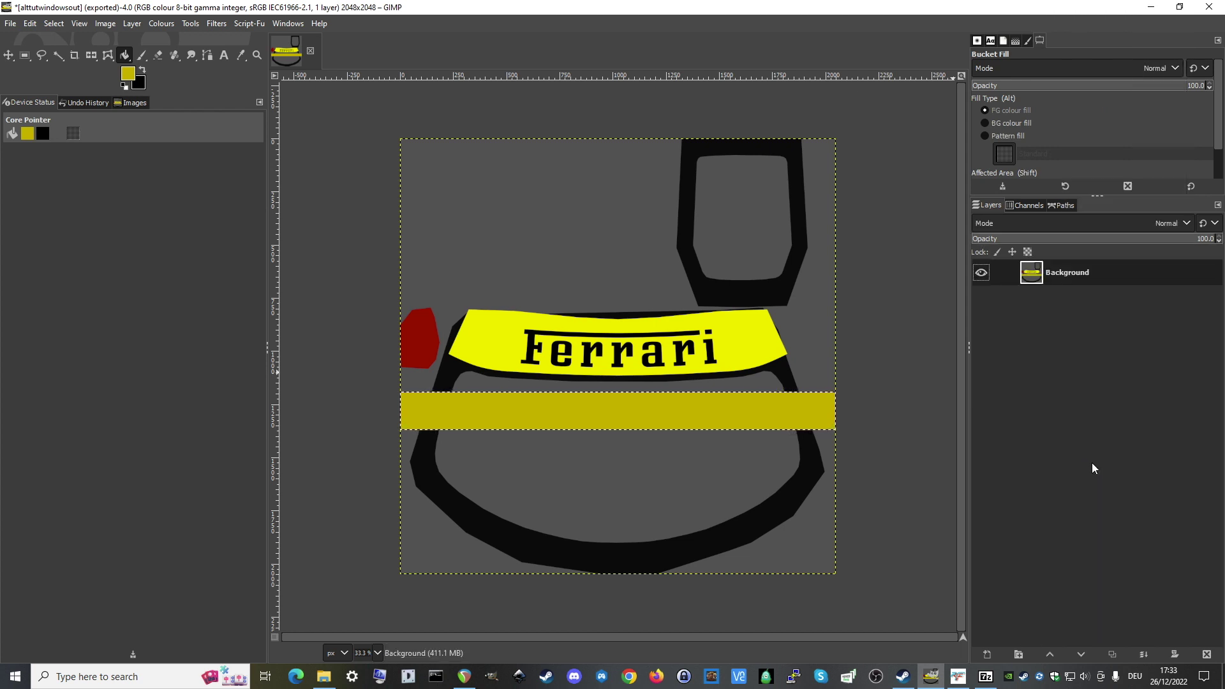
pyautogui.rightClick(1070, 282)
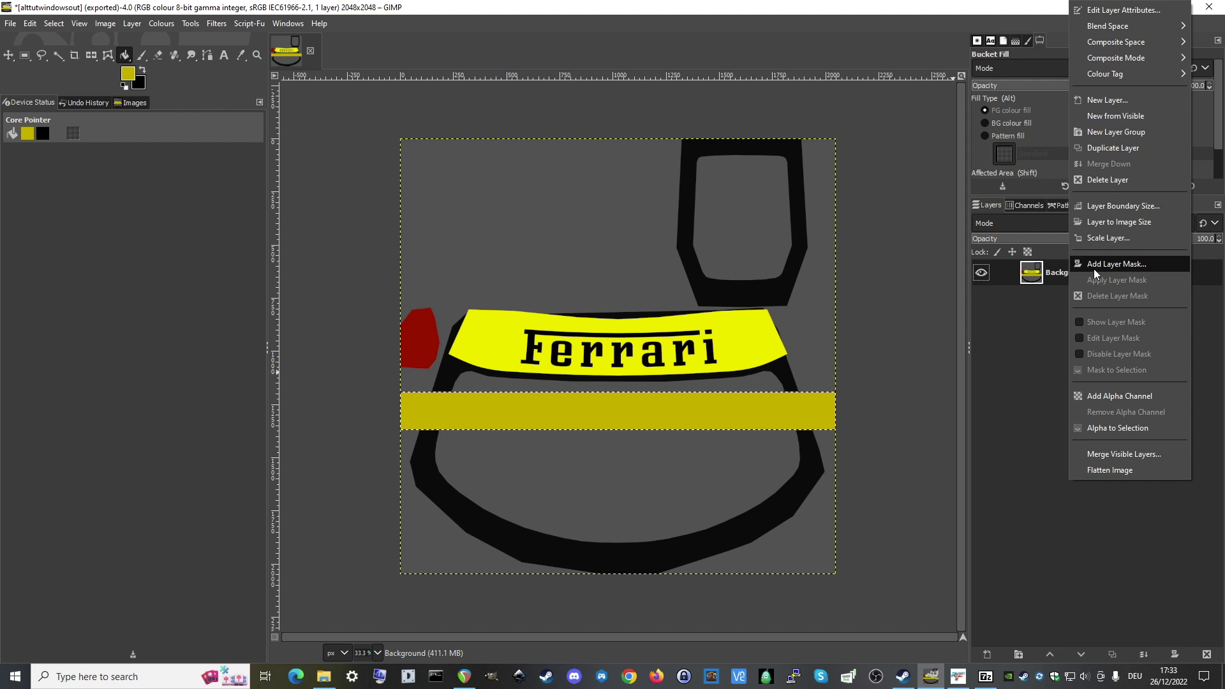
pyautogui.click(1092, 267)
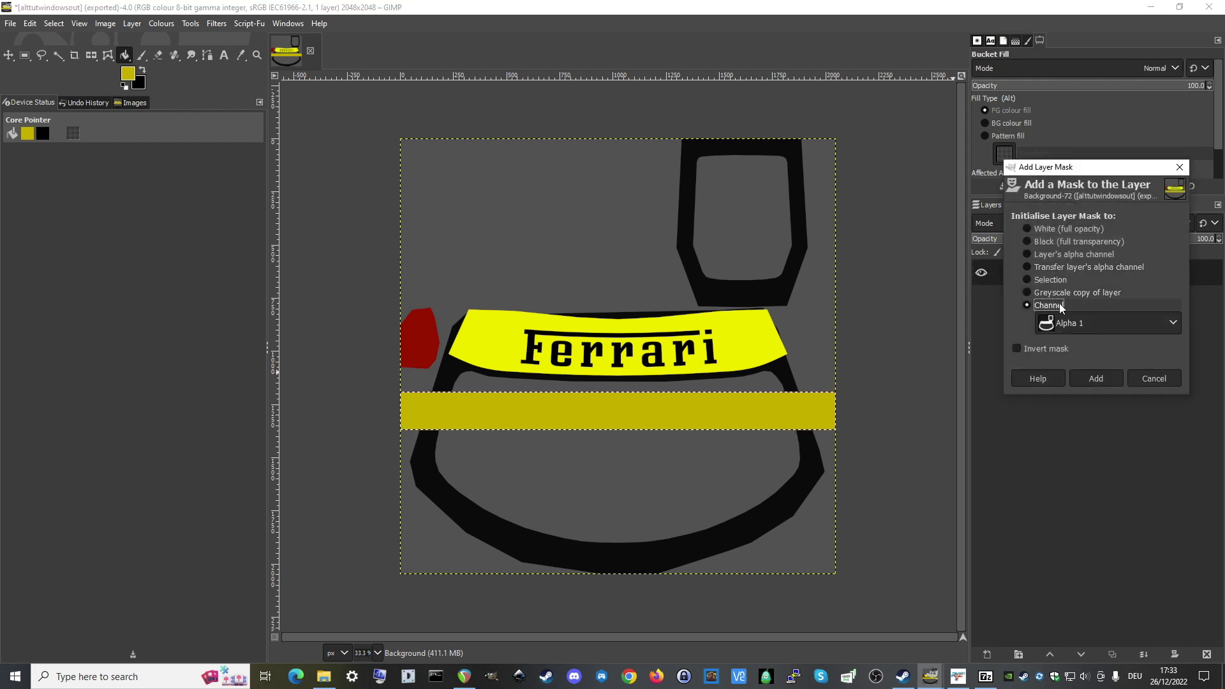
pyautogui.click(1095, 377)
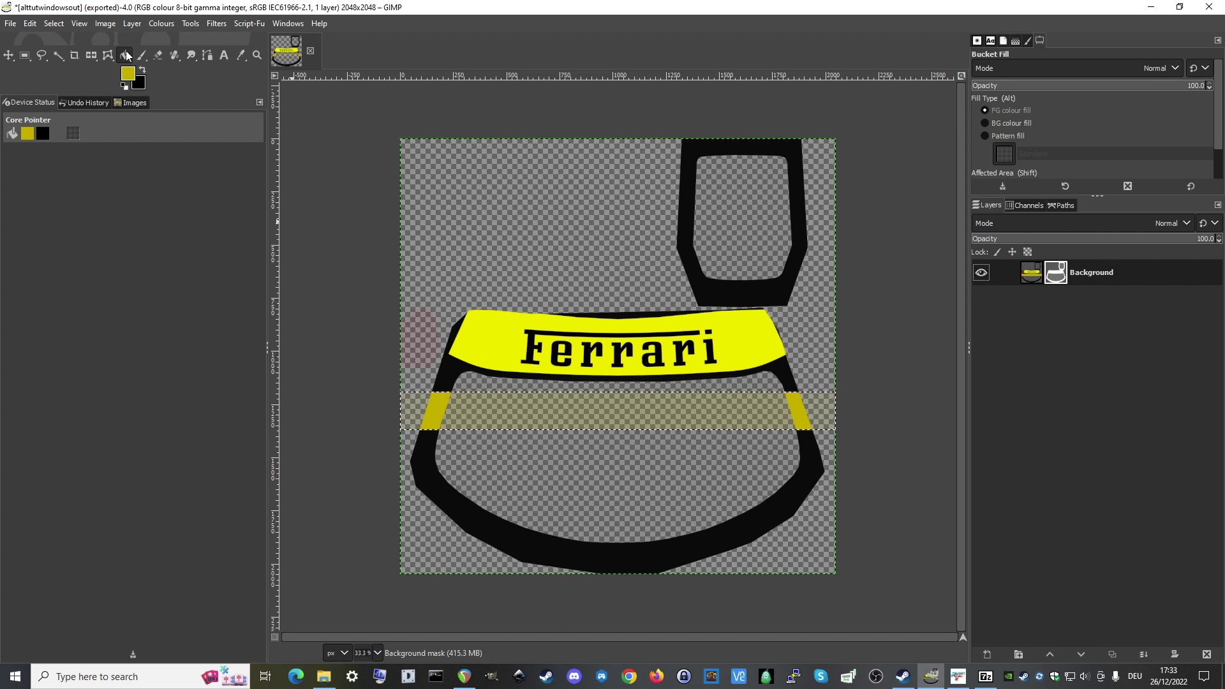
# Fill the selected stripe band on the mask with white so the full stripe shows.
pyautogui.click(128, 74)
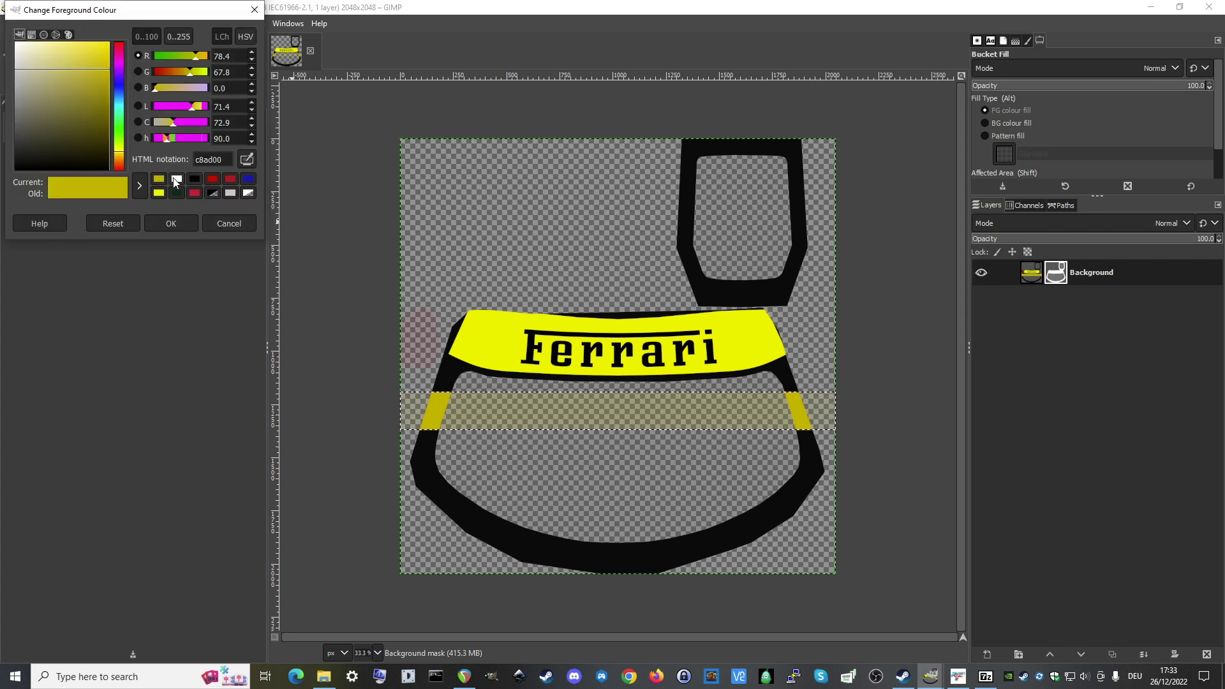
pyautogui.click(175, 181)
pyautogui.click(178, 223)
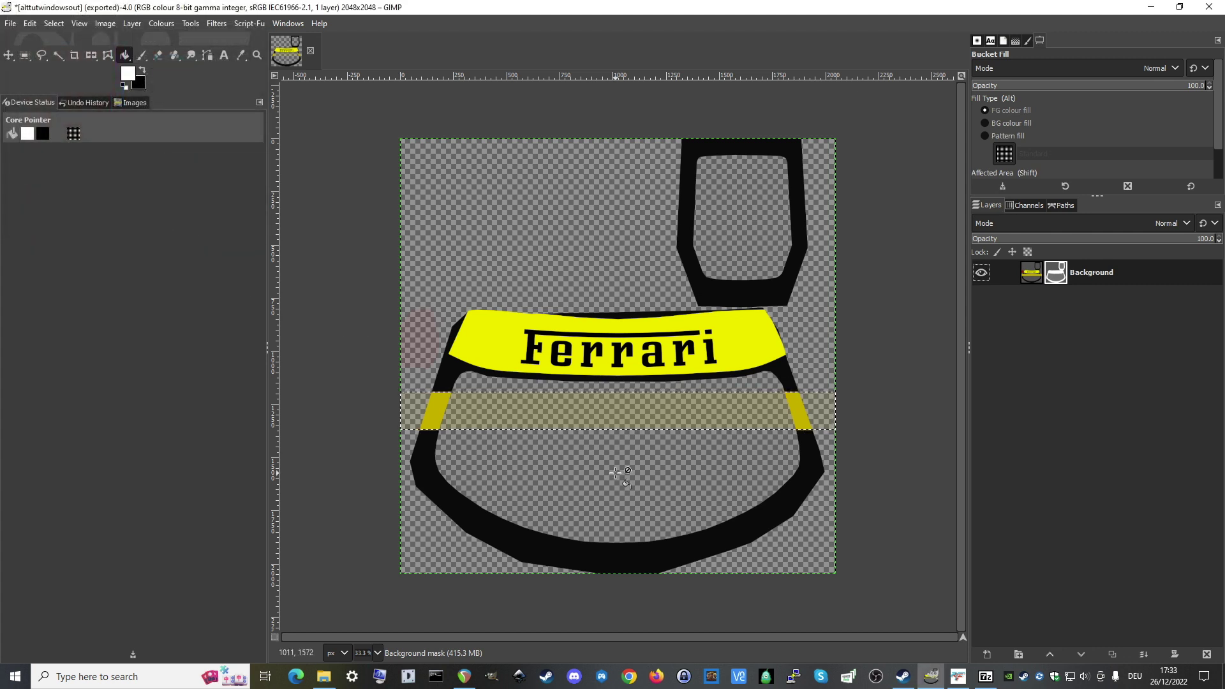
pyautogui.click(607, 411)
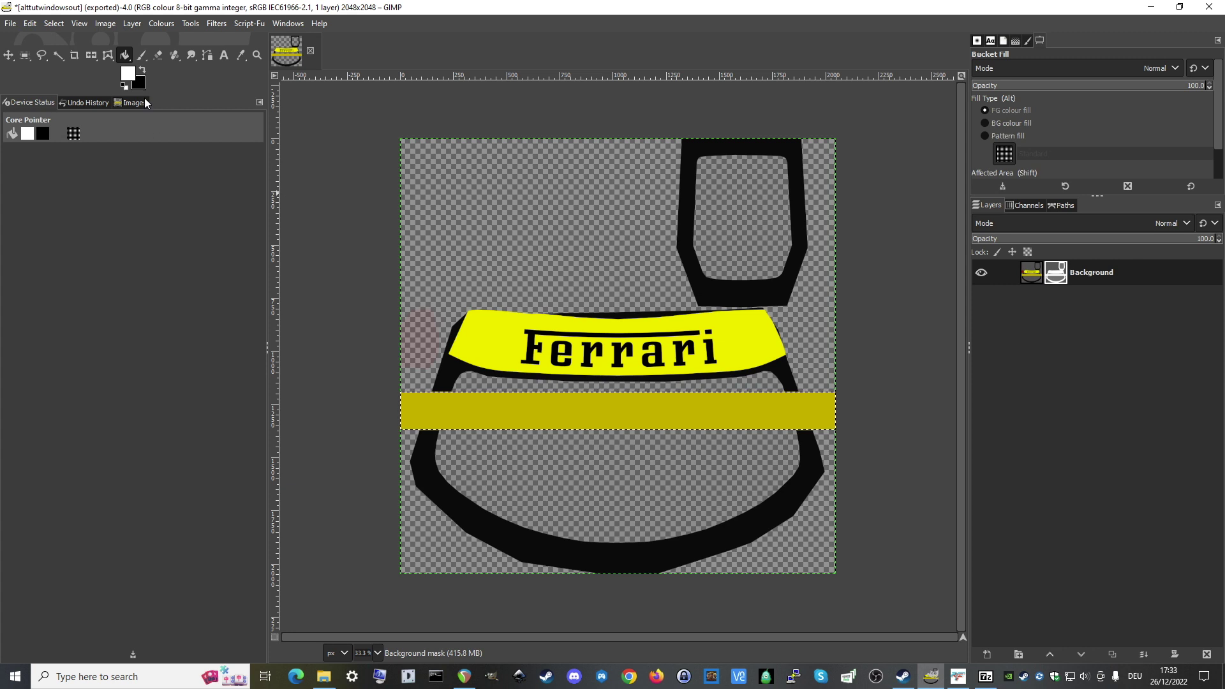
# Re-export the texture over alttutwindowsout.dds, replacing the file with BC3/DXT5 settings.
pyautogui.click(11, 23)
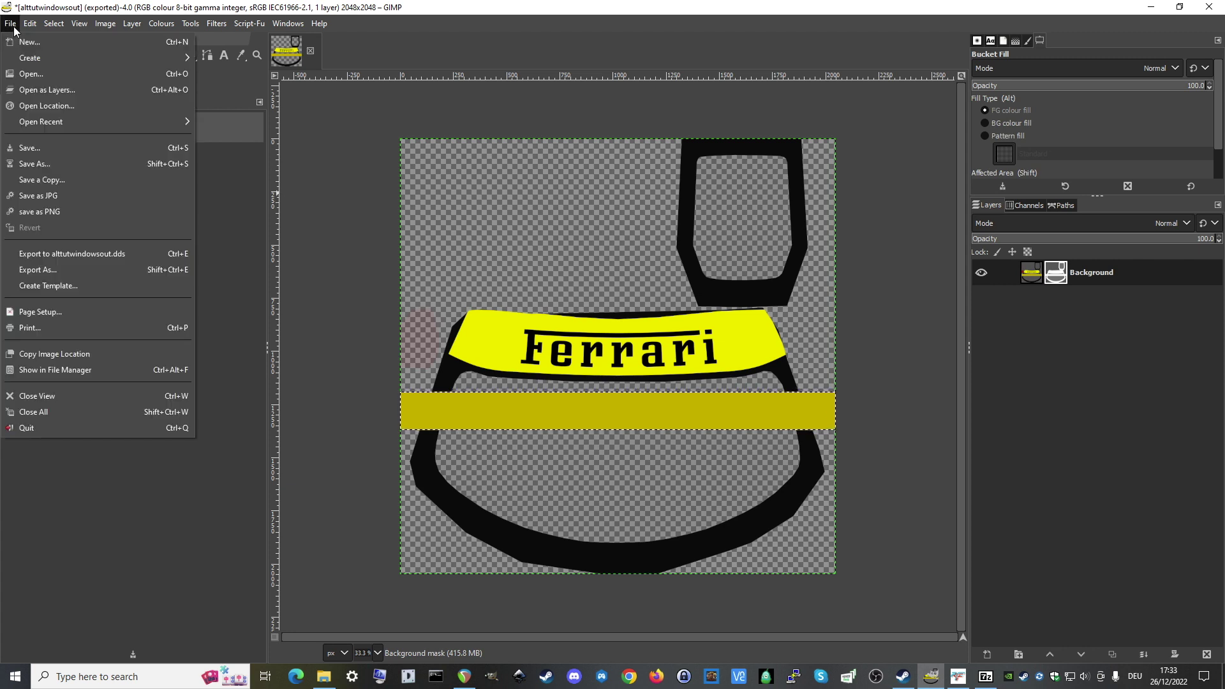
pyautogui.click(37, 270)
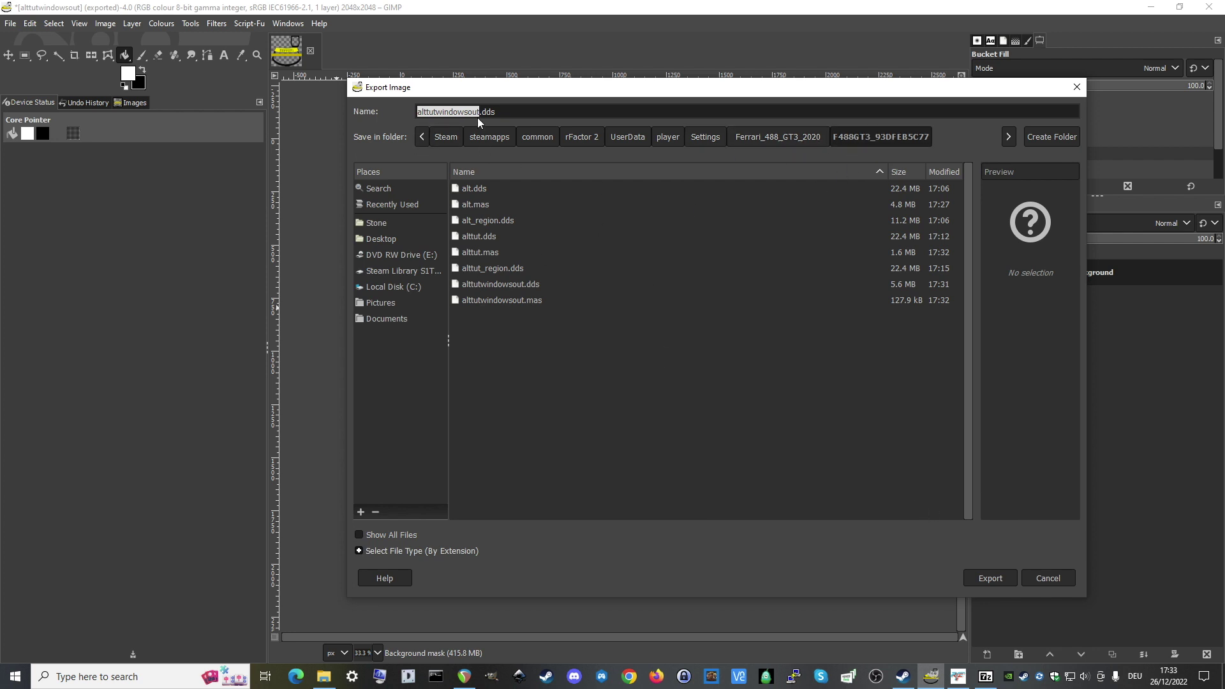
pyautogui.click(998, 576)
pyautogui.click(752, 400)
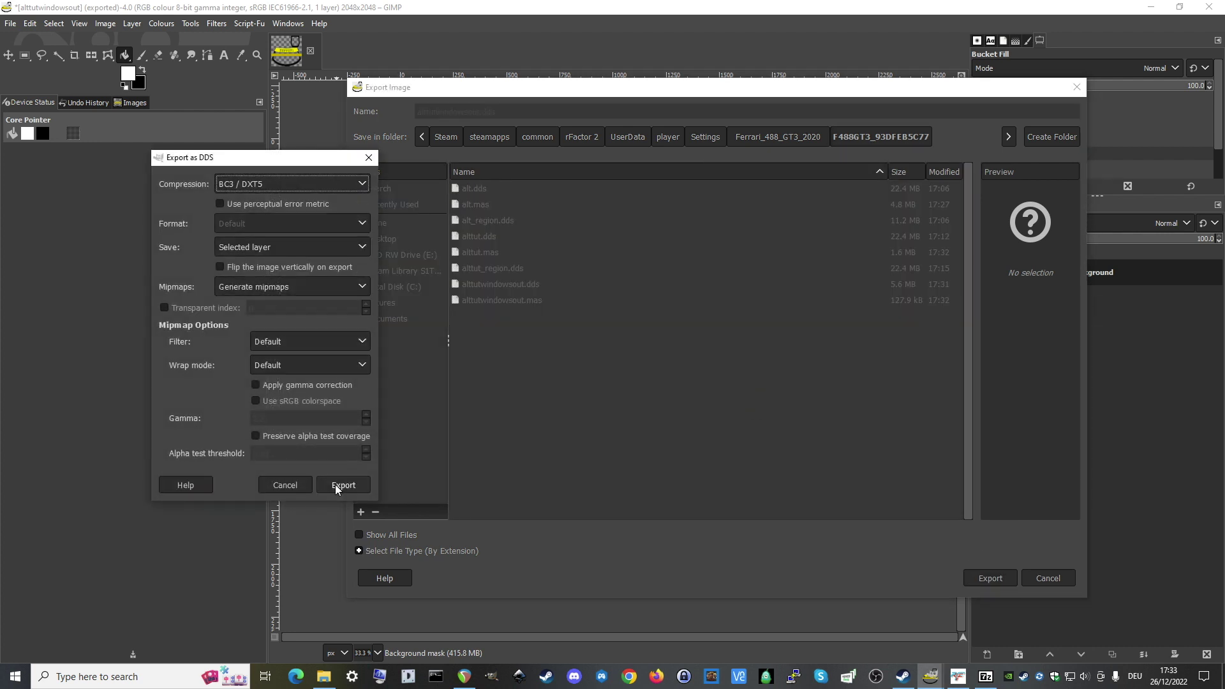
pyautogui.click(337, 486)
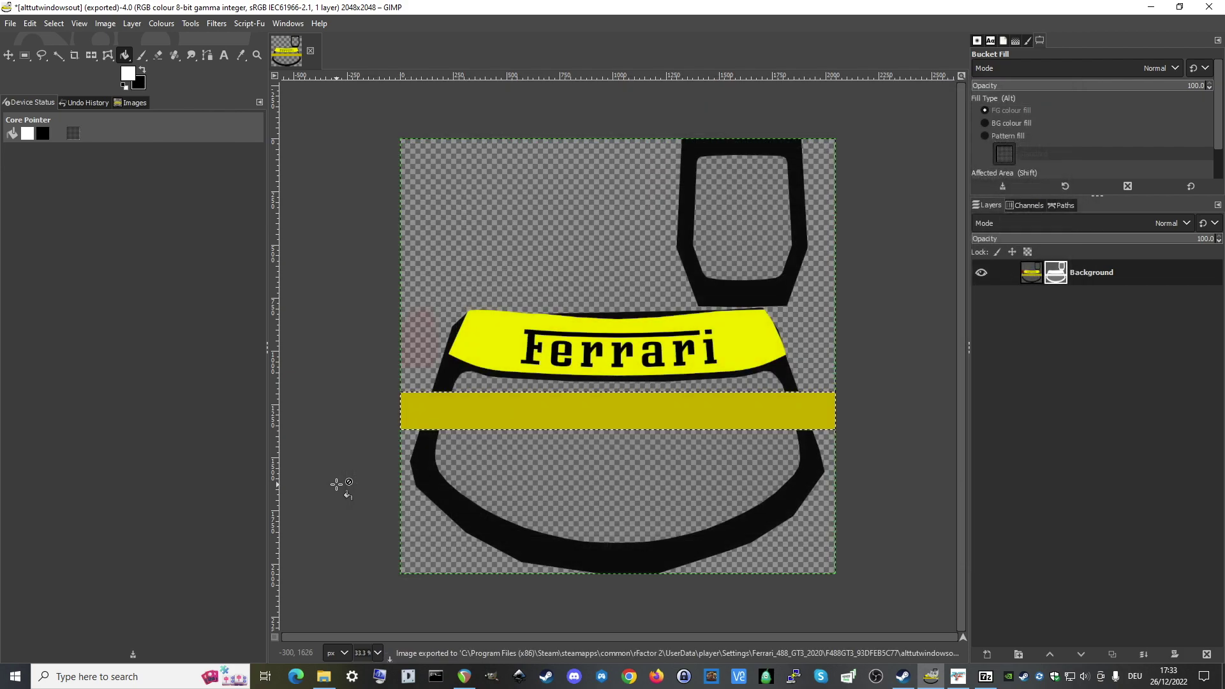
pyautogui.hotkey('alt', 'Tab')
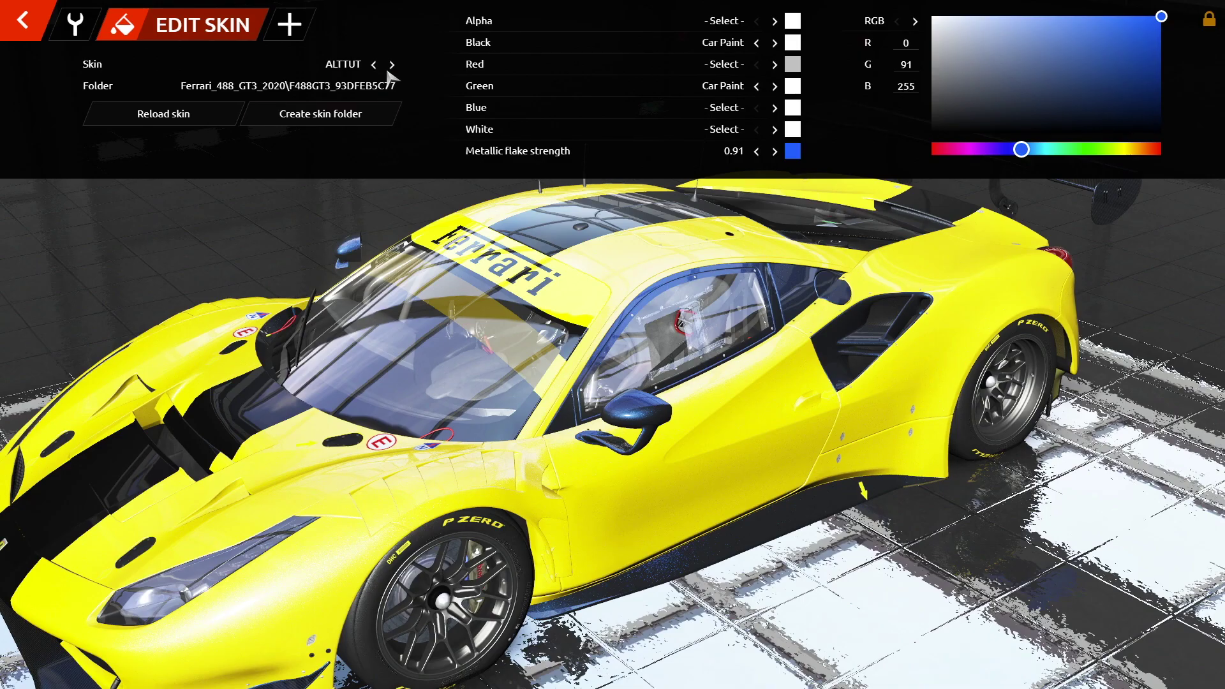
# Switch between ALTTUTWINDOWSOUT and ALTTUT skins, reloading each, and cycle back to yellow ALTTUT.
pyautogui.click(390, 67)
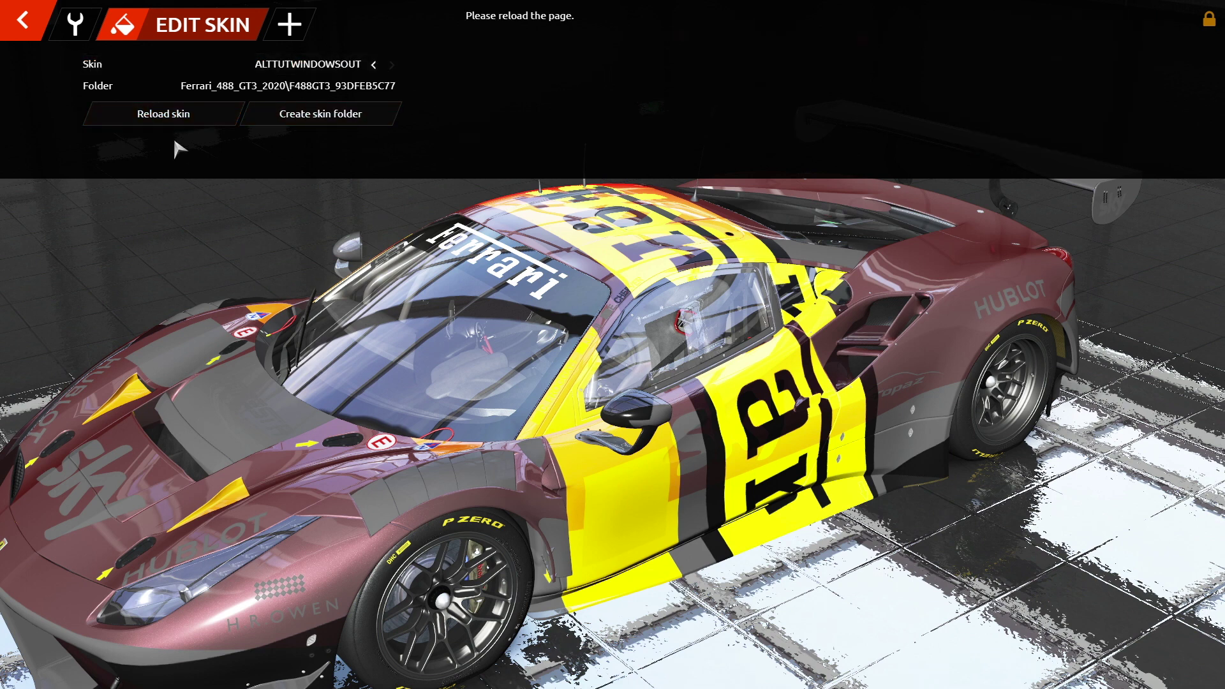
pyautogui.click(165, 115)
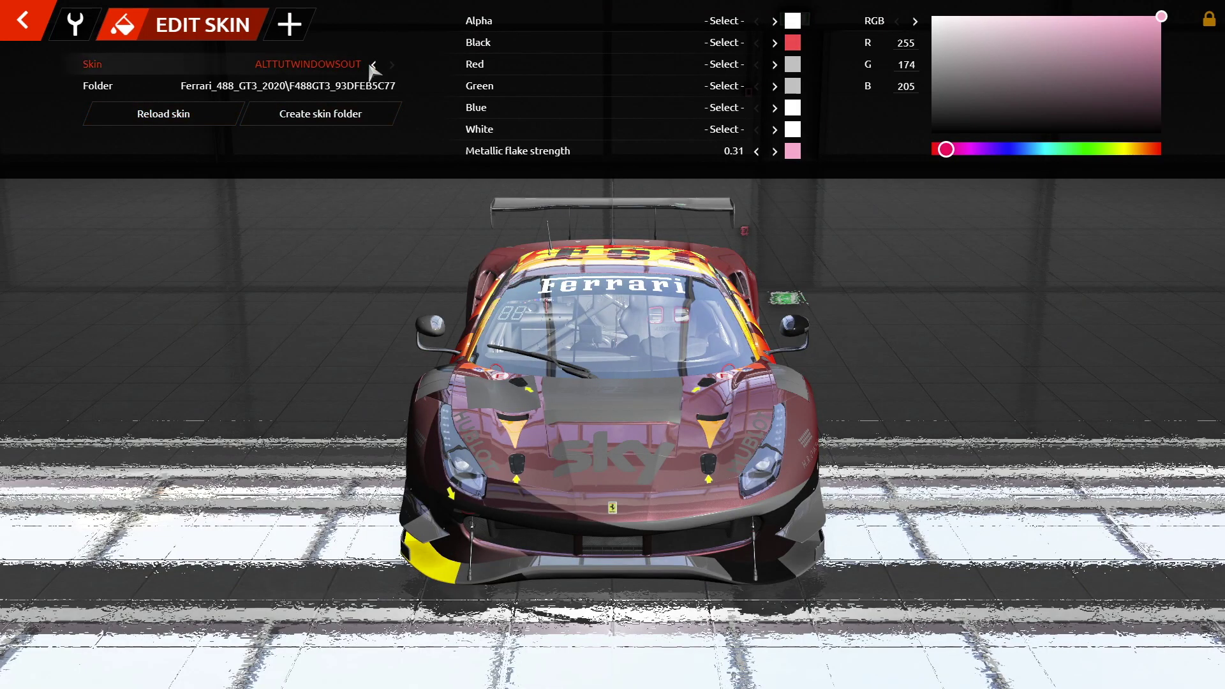
pyautogui.click(373, 65)
pyautogui.click(161, 117)
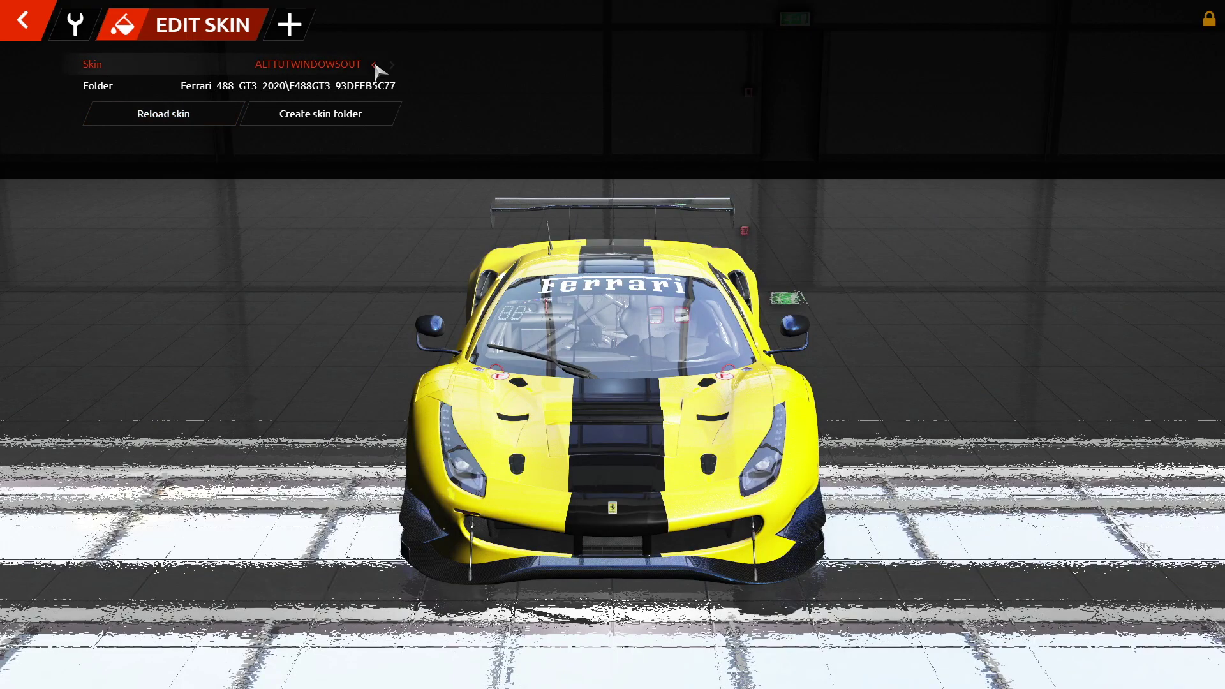
pyautogui.click(373, 65)
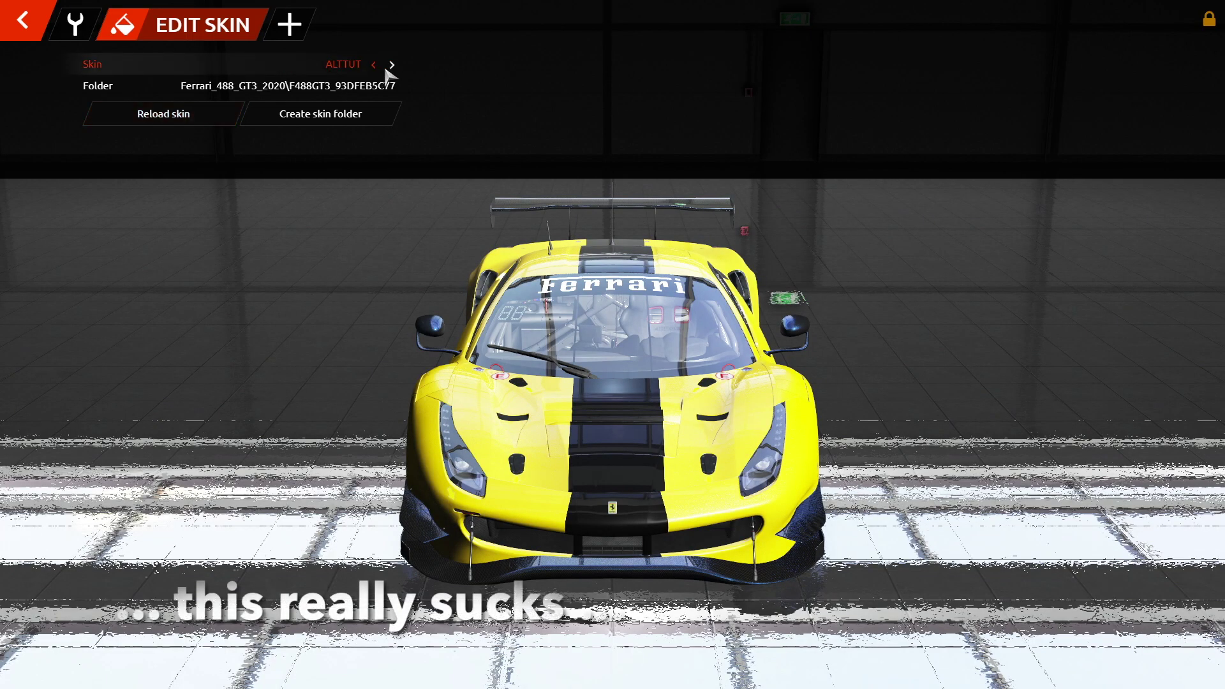
pyautogui.click(372, 65)
pyautogui.click(391, 65)
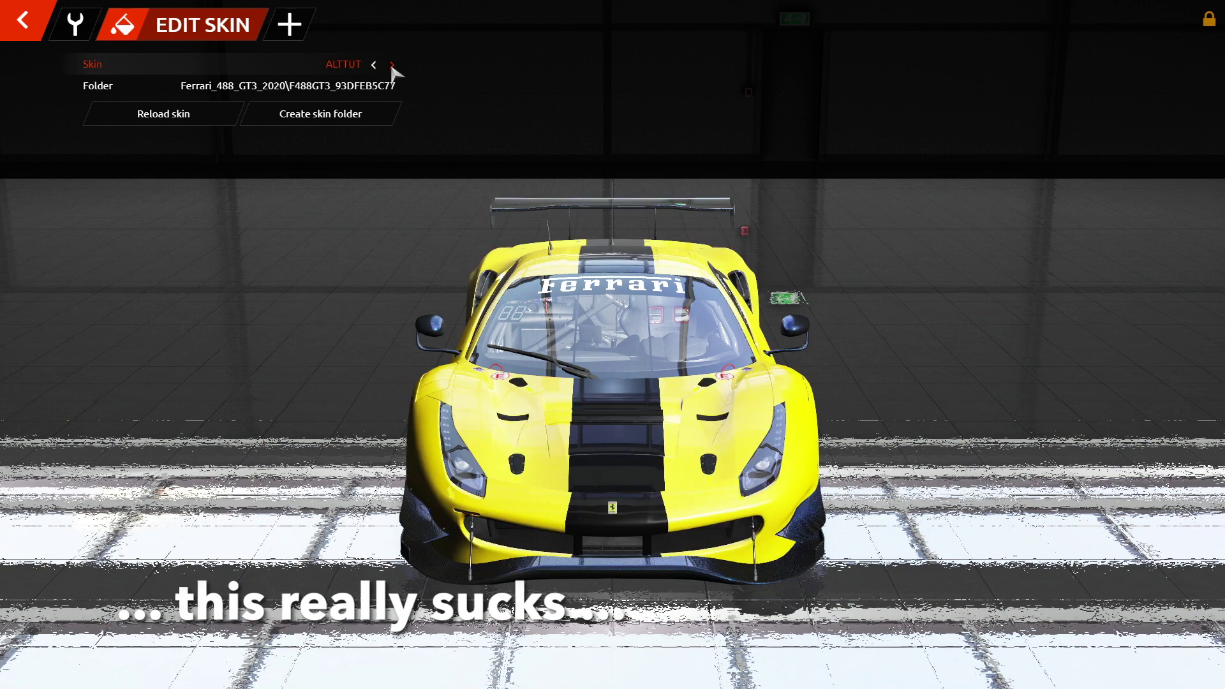
pyautogui.click(392, 65)
pyautogui.click(374, 65)
pyautogui.click(207, 123)
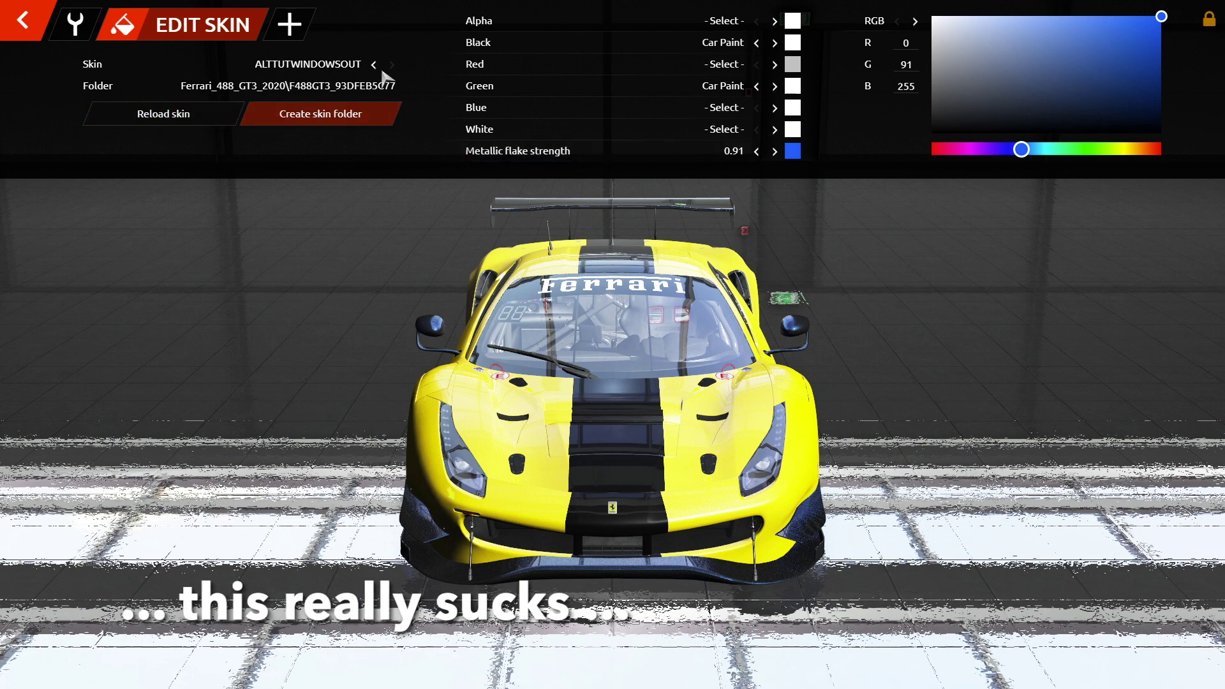
# Reload the ALTTUT and ALTTUTWINDOWSOUT skins once more, finishing on ALTTUT.
pyautogui.click(374, 65)
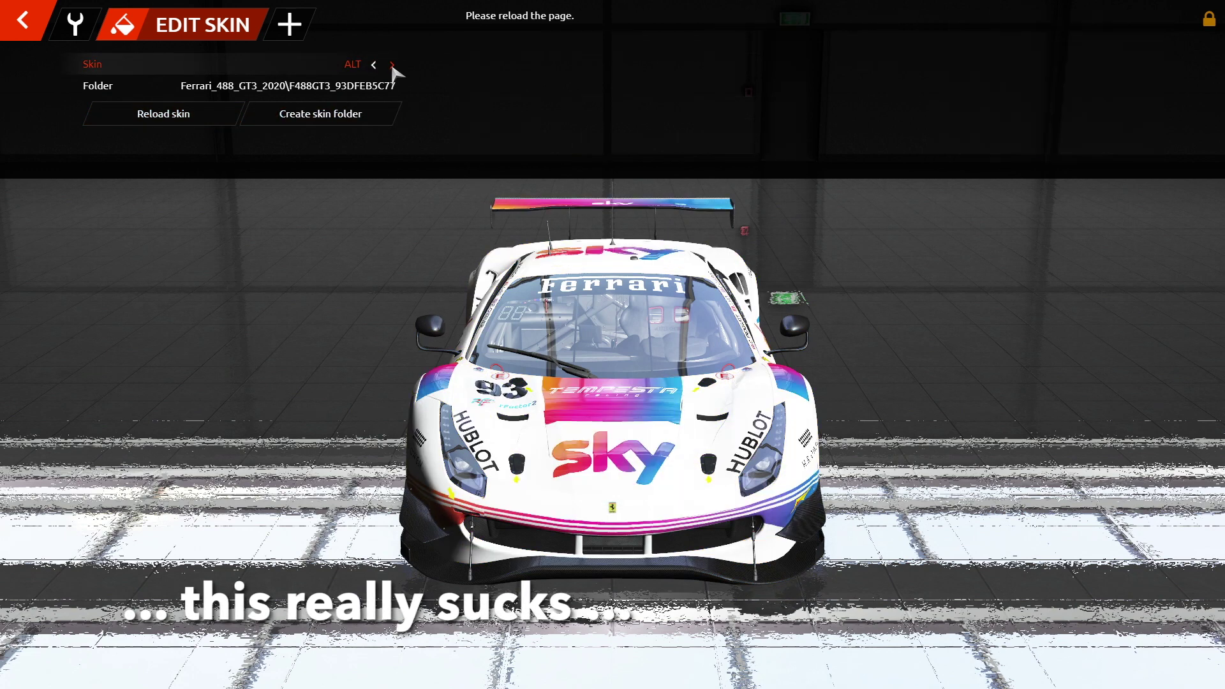
pyautogui.click(203, 116)
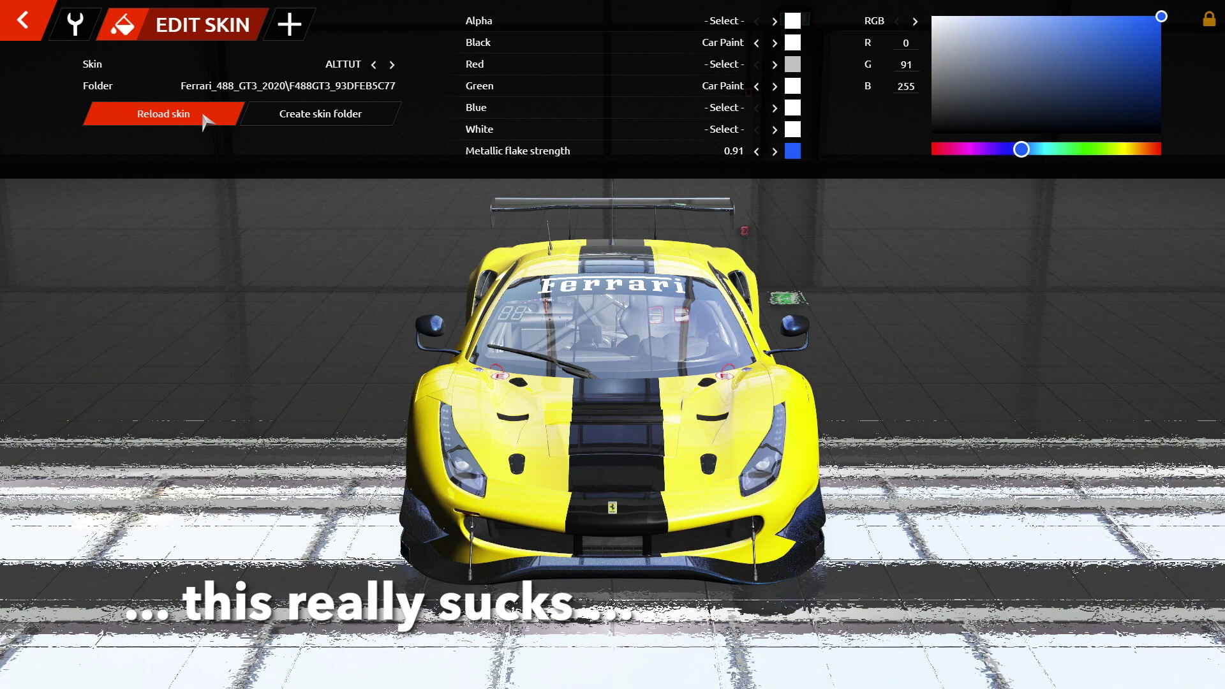
pyautogui.click(391, 65)
pyautogui.click(197, 123)
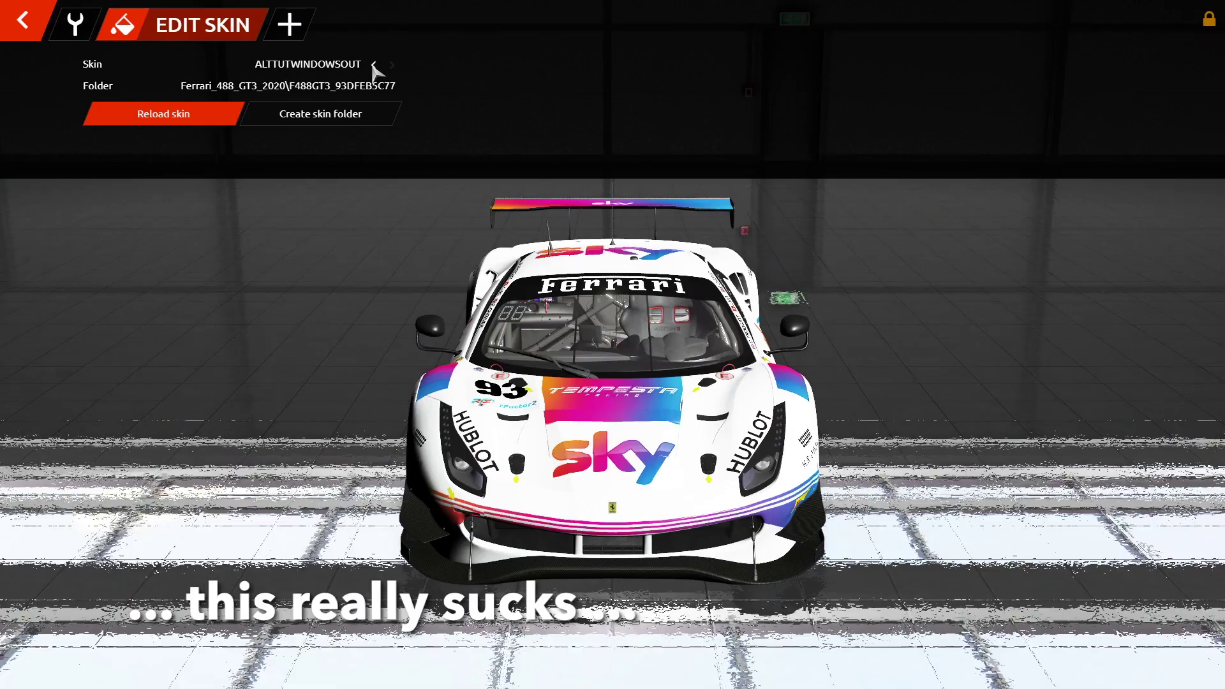
pyautogui.click(373, 65)
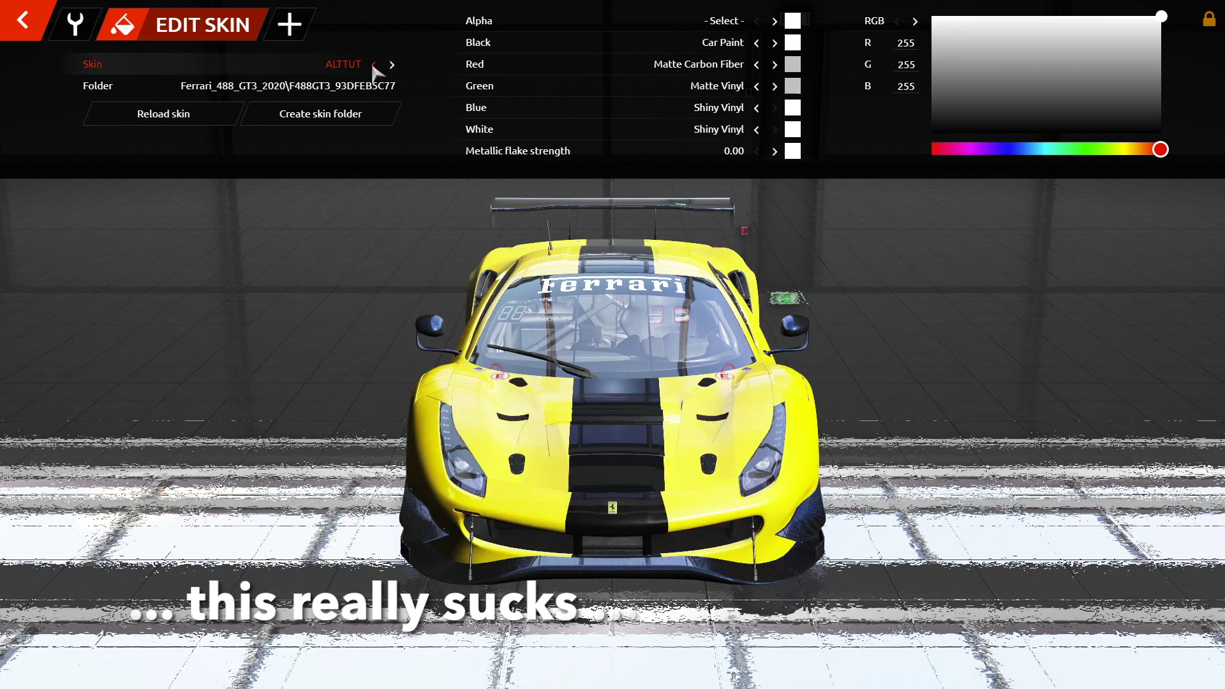
pyautogui.click(217, 114)
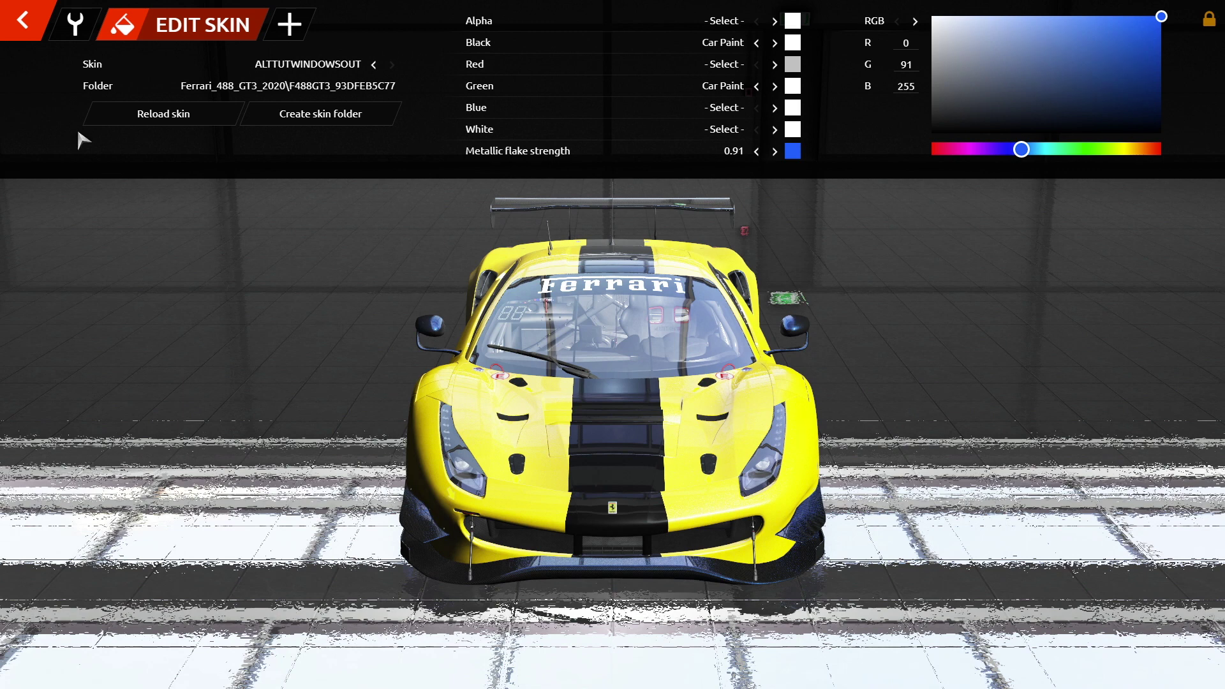
# Cycle through the skins and settle on the yellow ALTTUT skin.
pyautogui.click(373, 65)
pyautogui.click(392, 65)
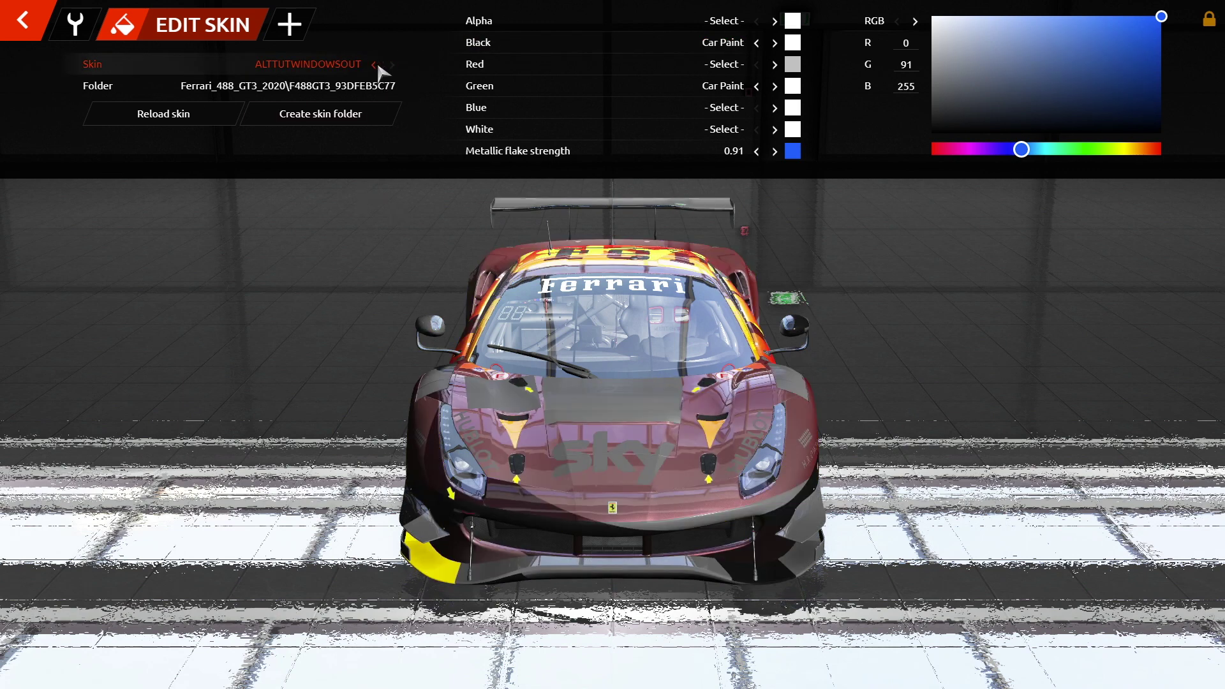
pyautogui.click(373, 65)
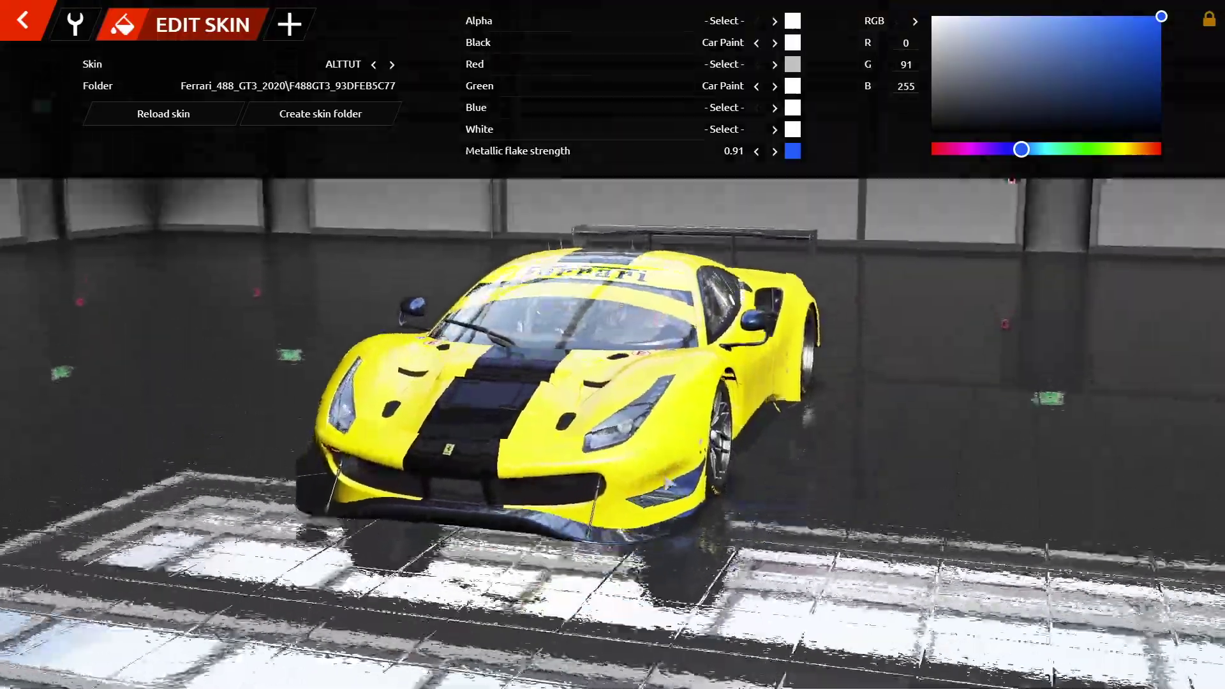
# Orbit the car from a straight front view to left three-quarter and side views.
pyautogui.moveTo(667, 483); pyautogui.dragTo(710, 395)
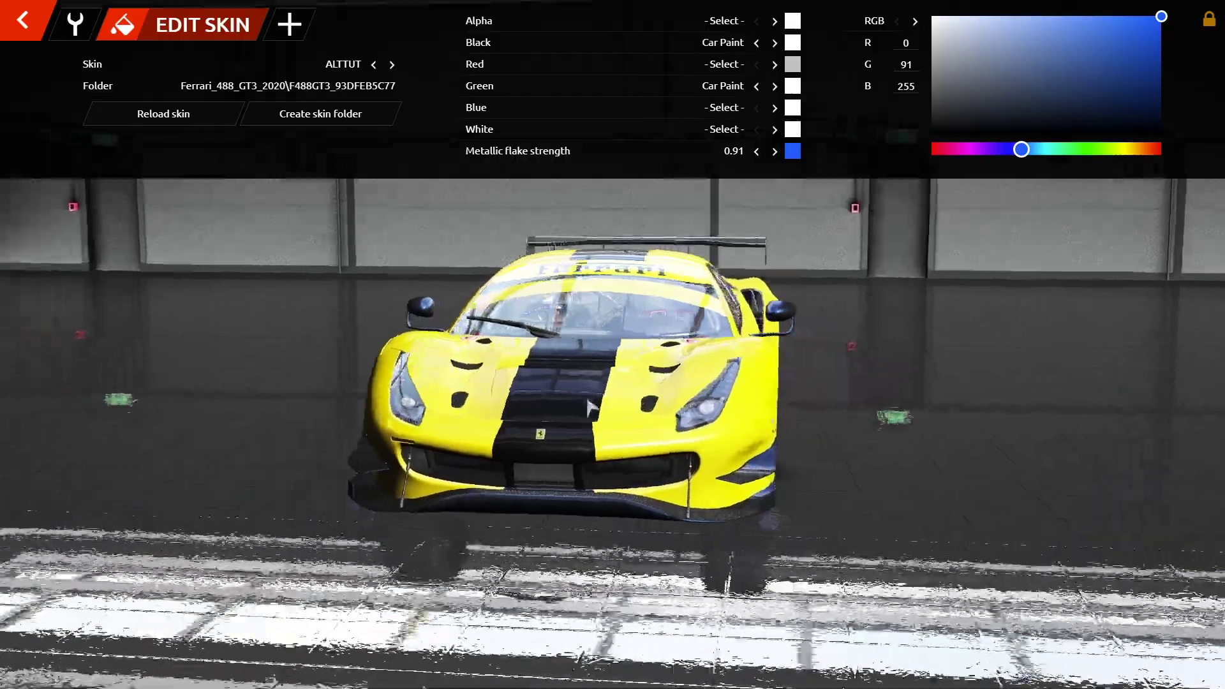
pyautogui.moveTo(590, 408); pyautogui.dragTo(453, 435)
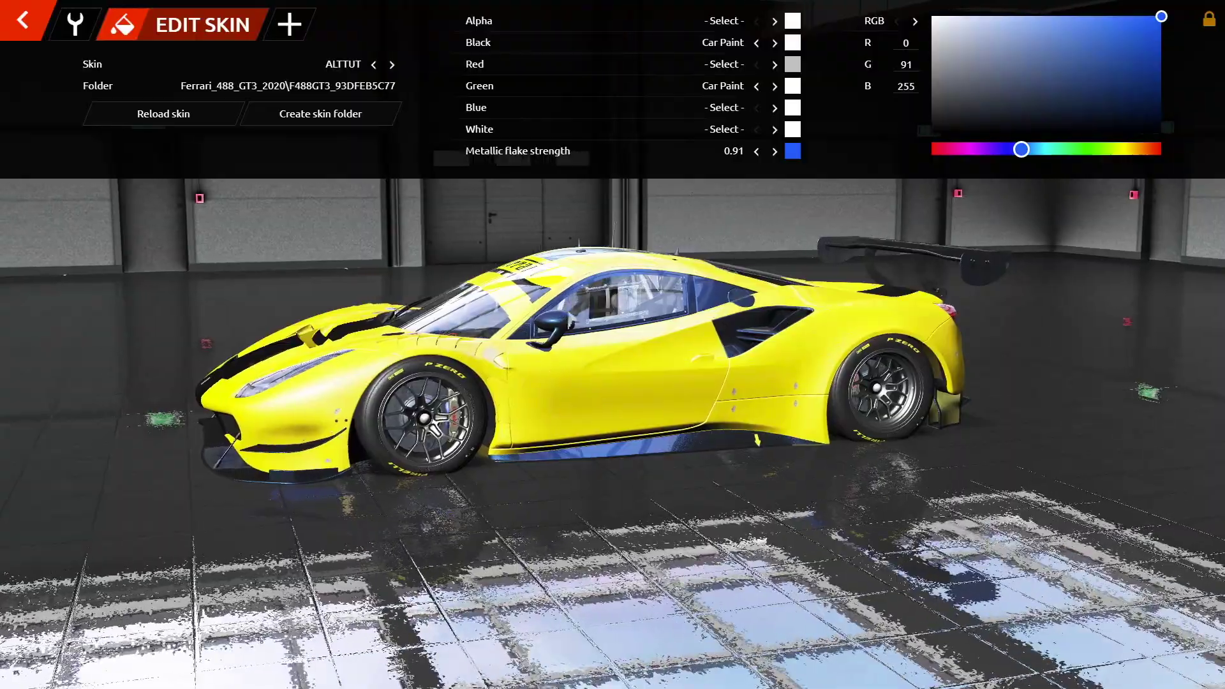
pyautogui.moveTo(770, 322); pyautogui.dragTo(426, 299)
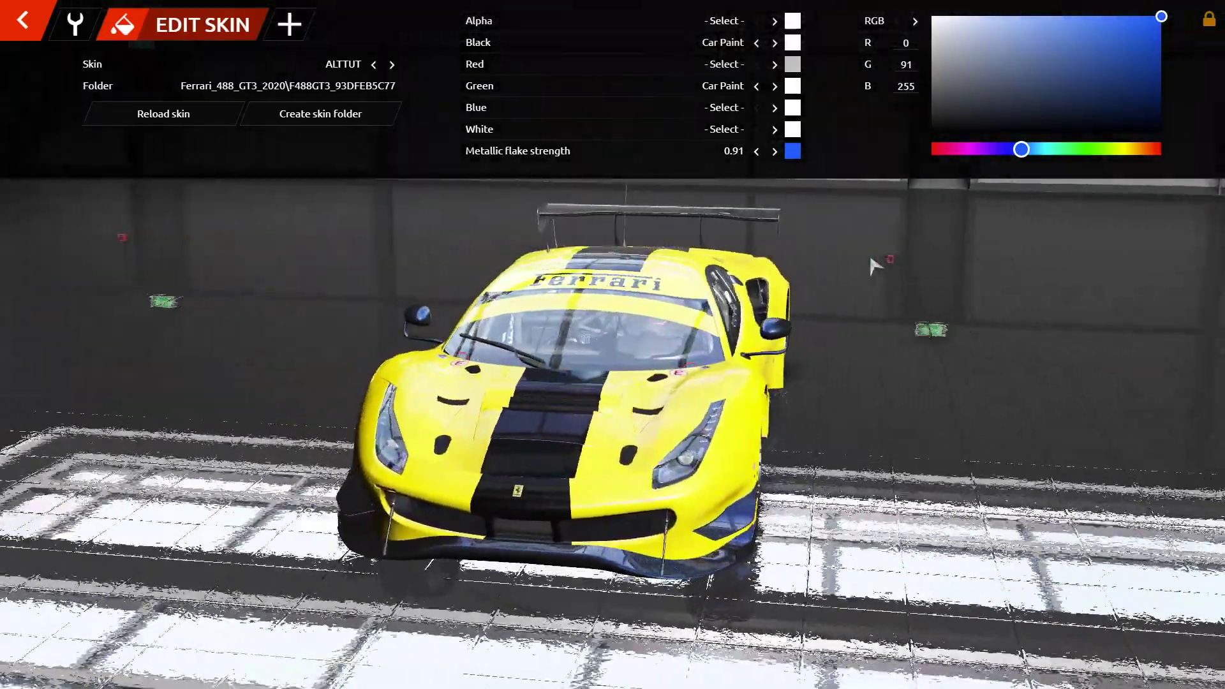